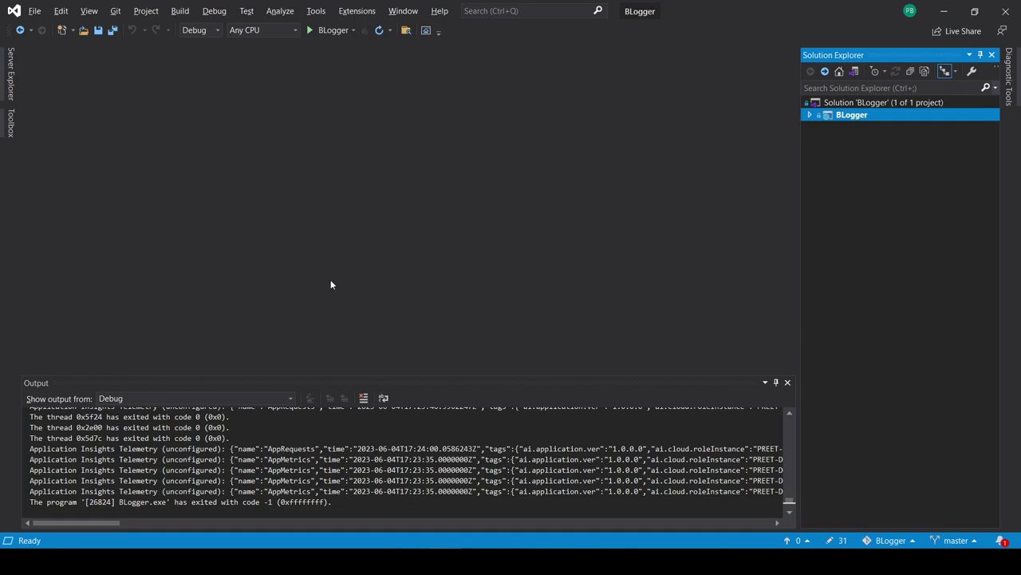
Step: Launch the BLogger project in debug mode so the blog home page opens at localhost:5001
click(332, 32)
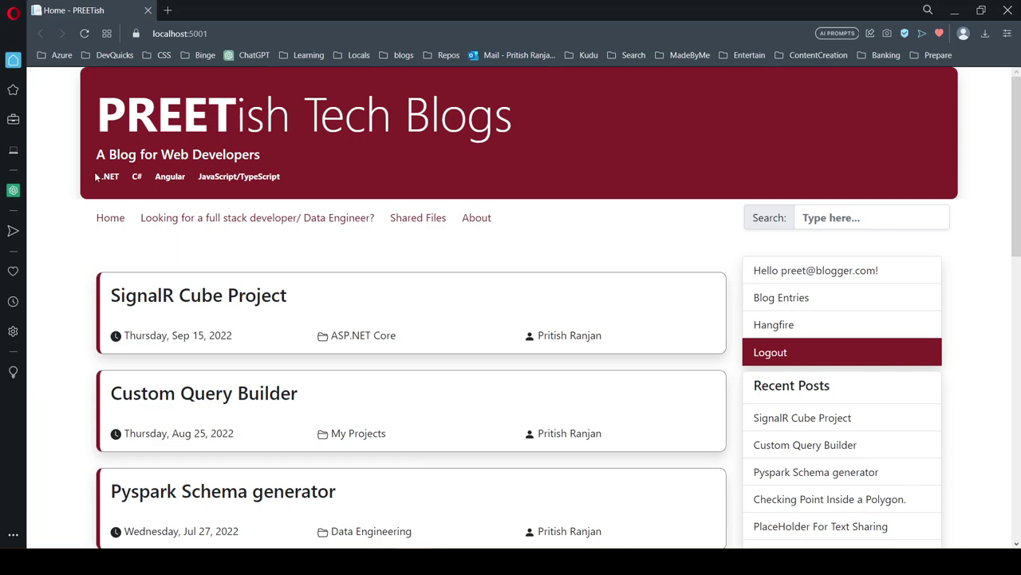
scroll(78, 255, down, 4)
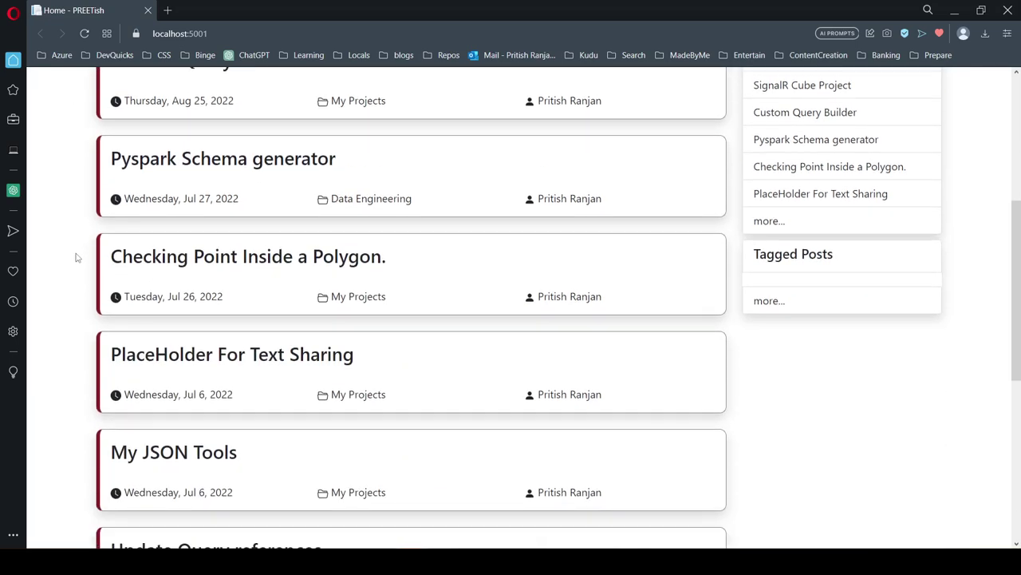
scroll(76, 258, up, 3)
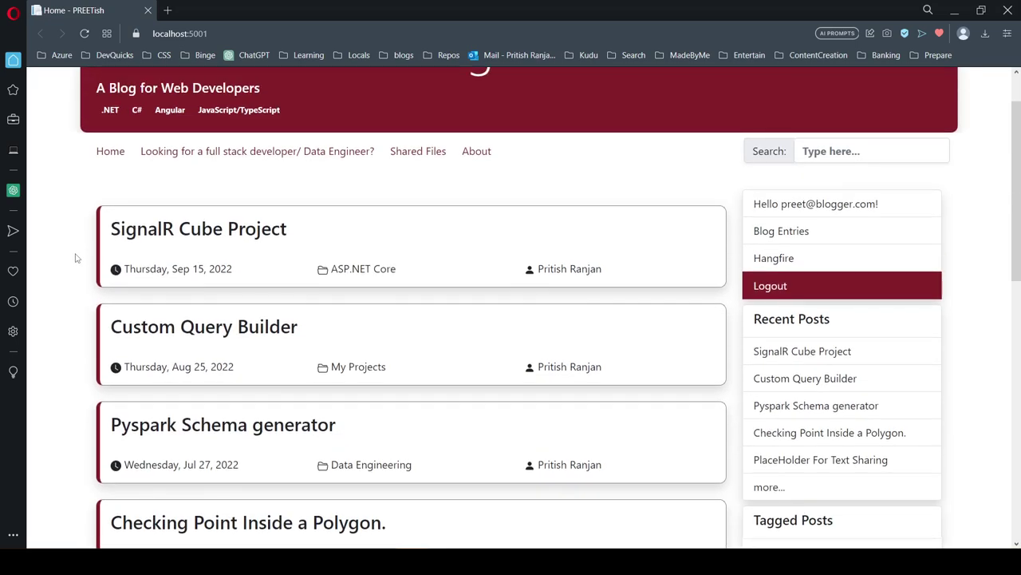
scroll(75, 257, up, 1)
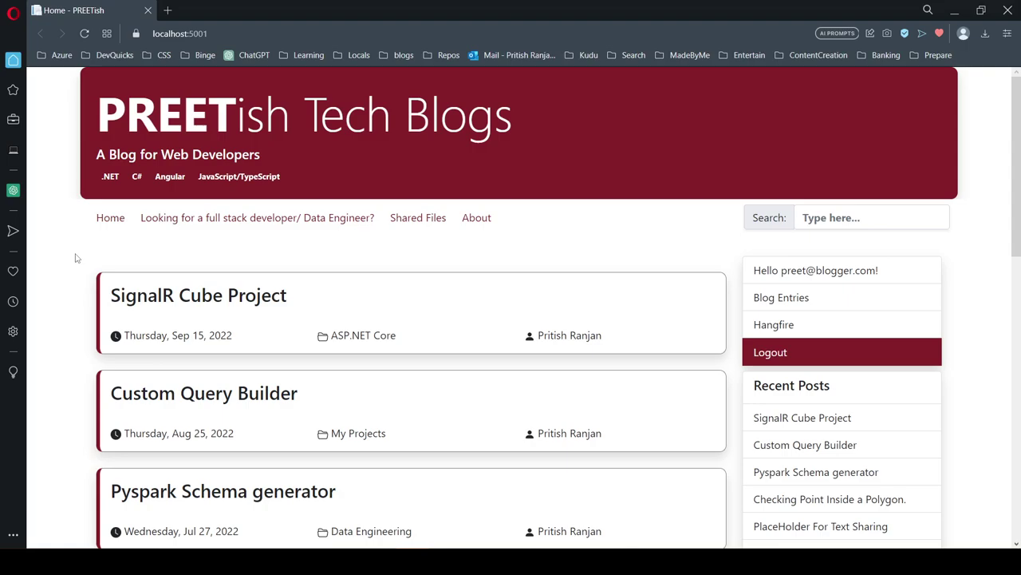
scroll(75, 257, down, 12)
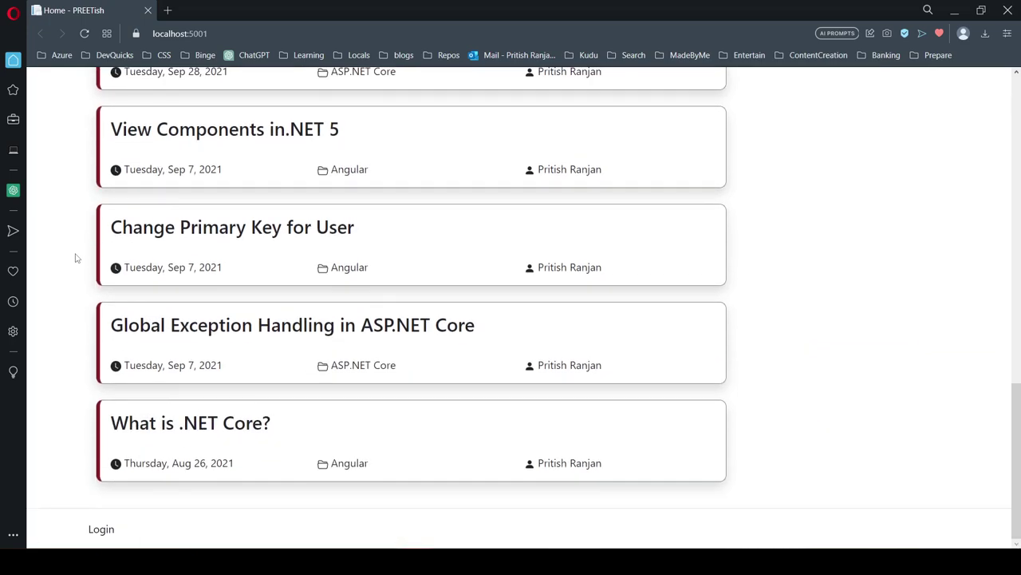
scroll(76, 257, up, 12)
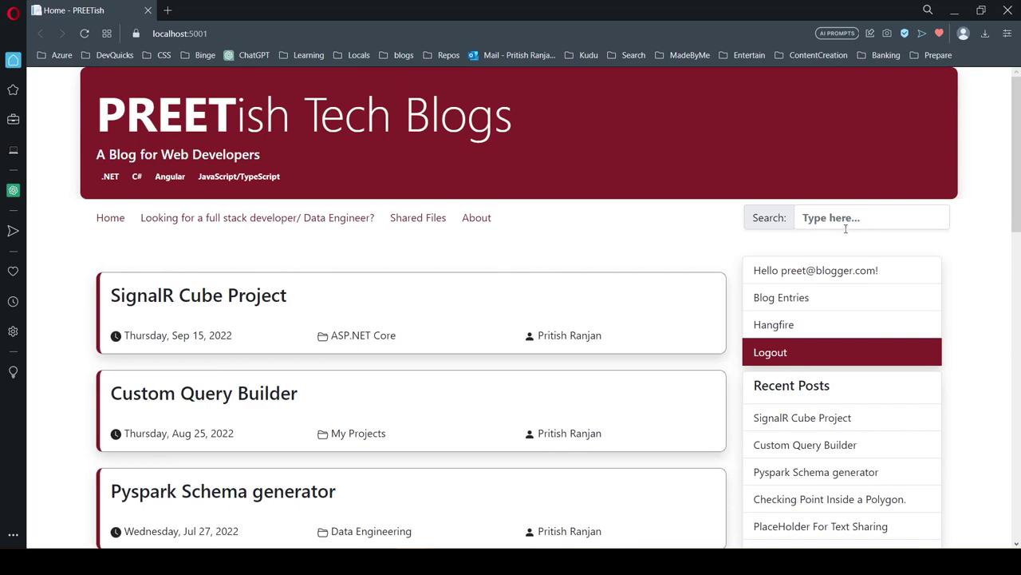
Step: Search the blog posts for 'signal', then clear the search term again
click(856, 221)
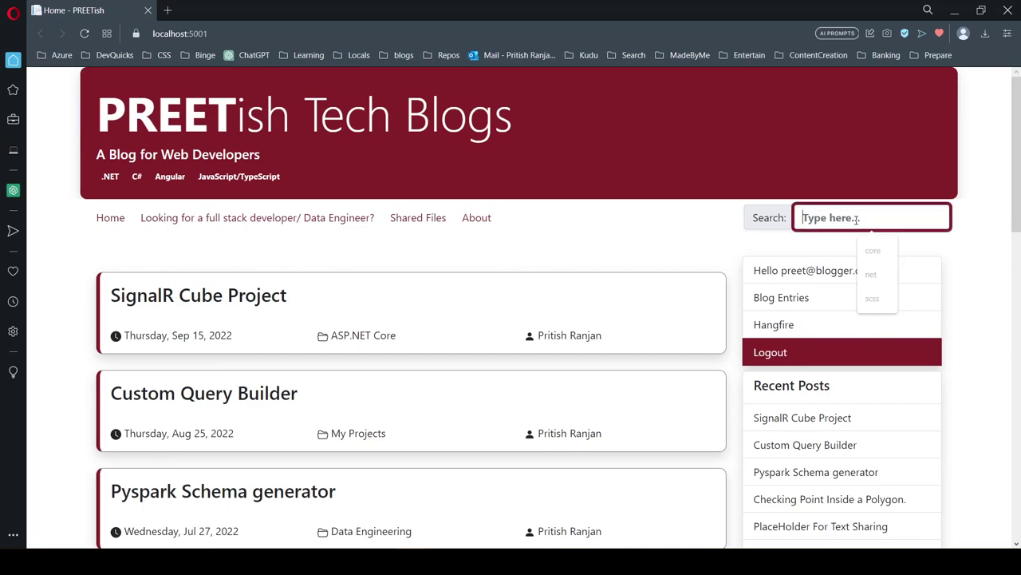
text(signal)
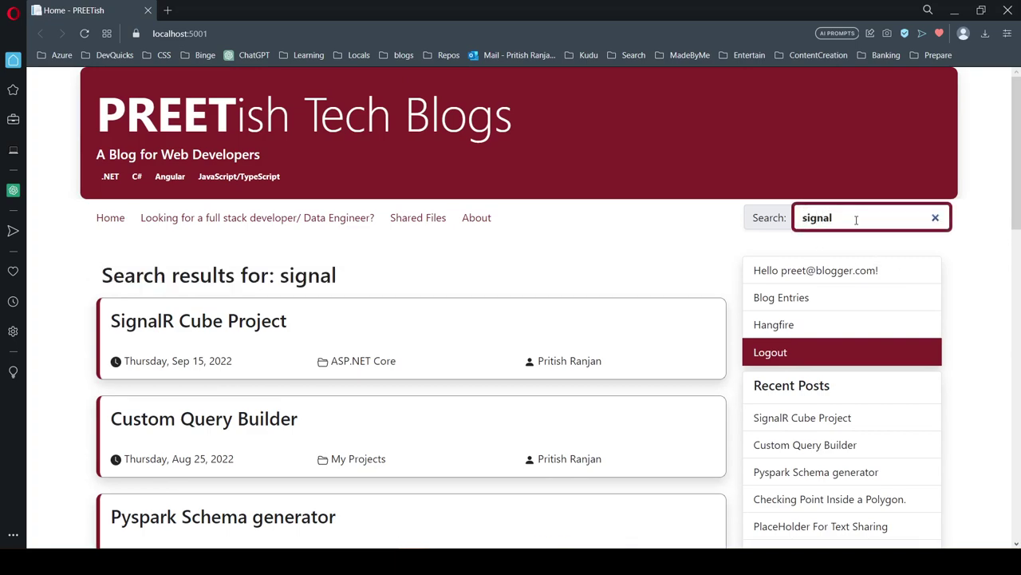
key(BackSpace)
key(BackSpace)
key(BackSpace)
key(BackSpace)
key(BackSpace)
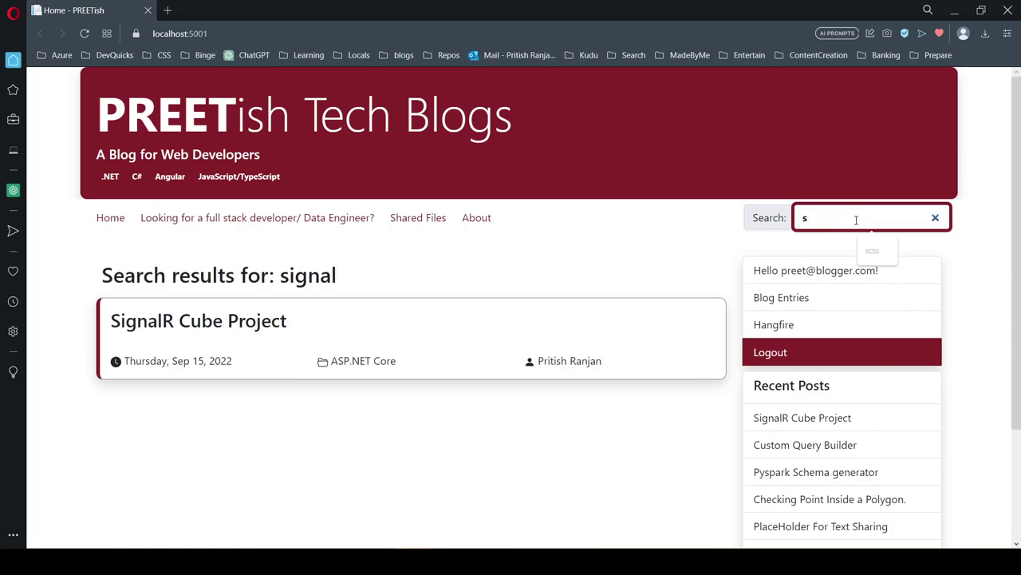
click(719, 231)
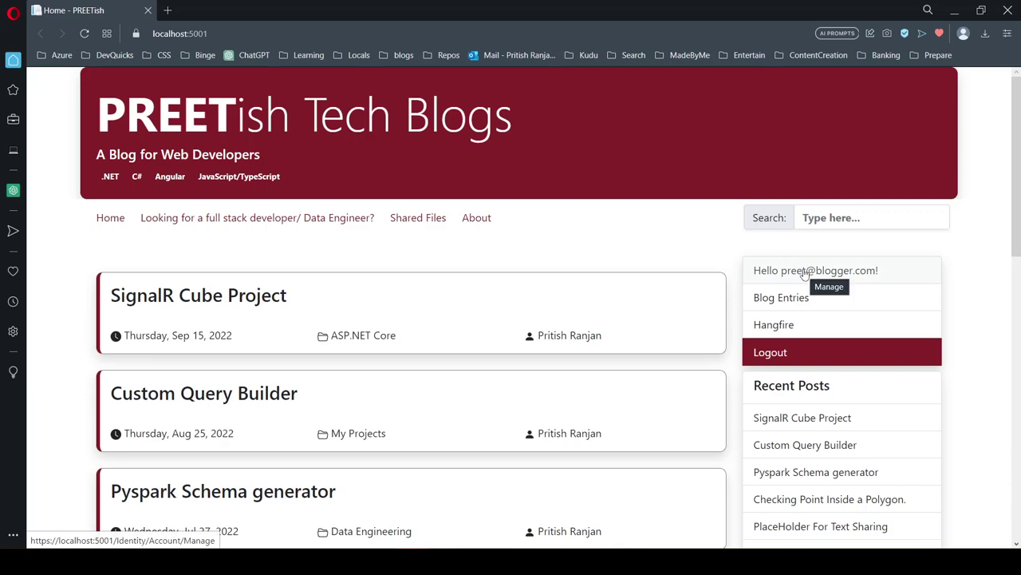
Step: Open the account profile page, then the Blog Entries admin list, and scroll through it
click(804, 271)
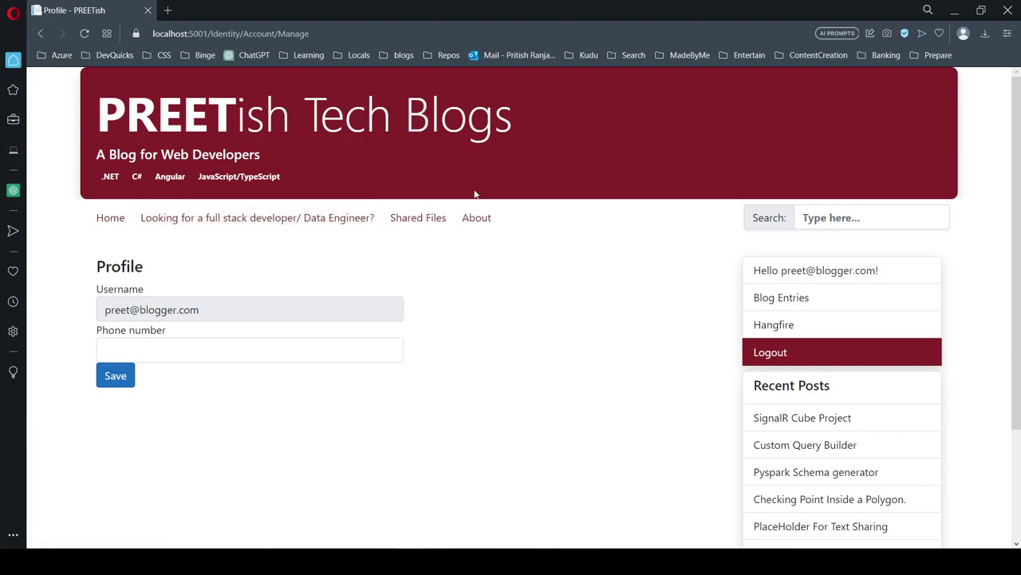
click(789, 309)
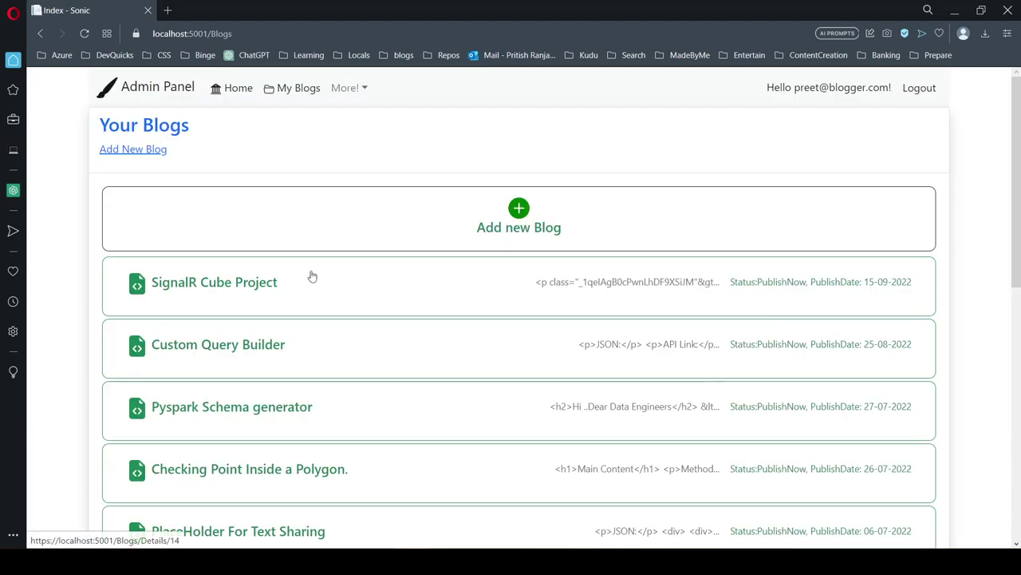
scroll(269, 225, down, 5)
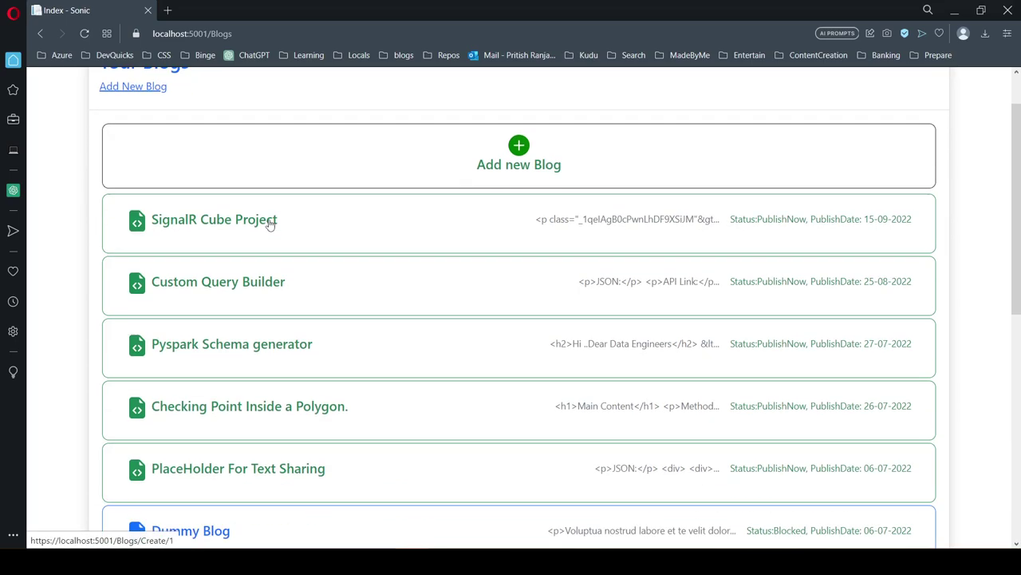
scroll(269, 225, up, 7)
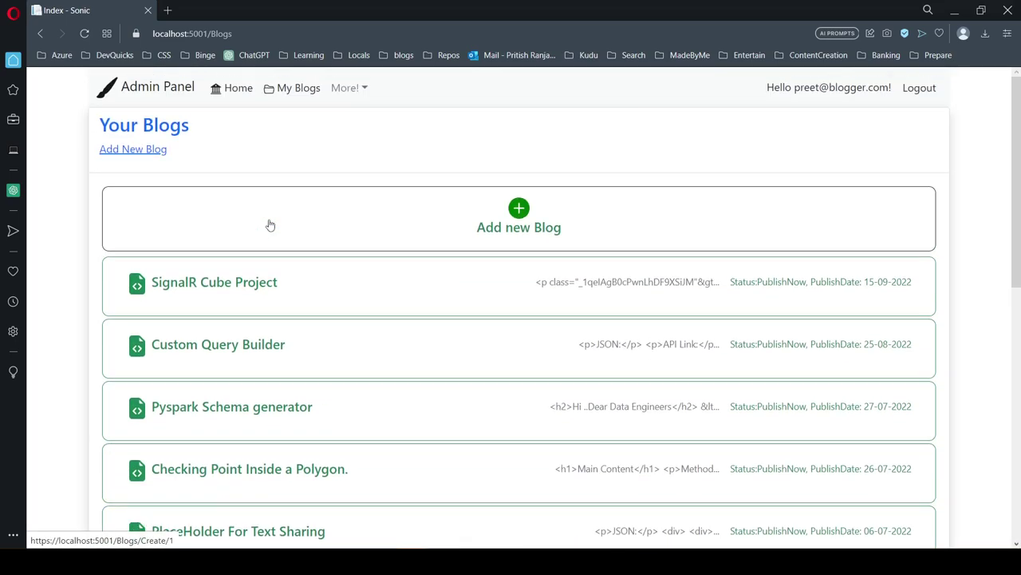
Step: Start a new blog post titled 'Dummy Blog' in the Angular folder
click(519, 222)
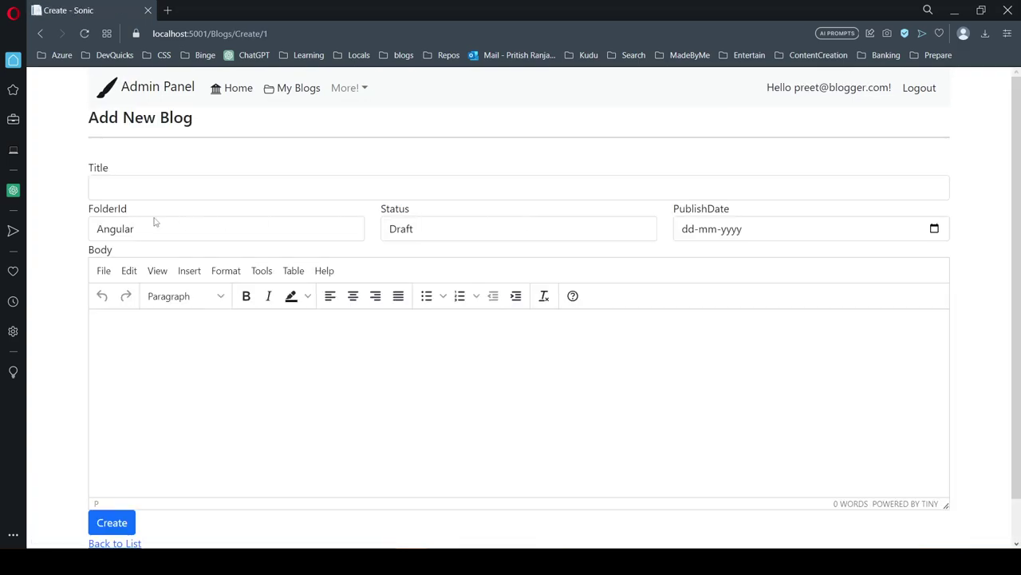
click(177, 196)
text(Dummy Blog)
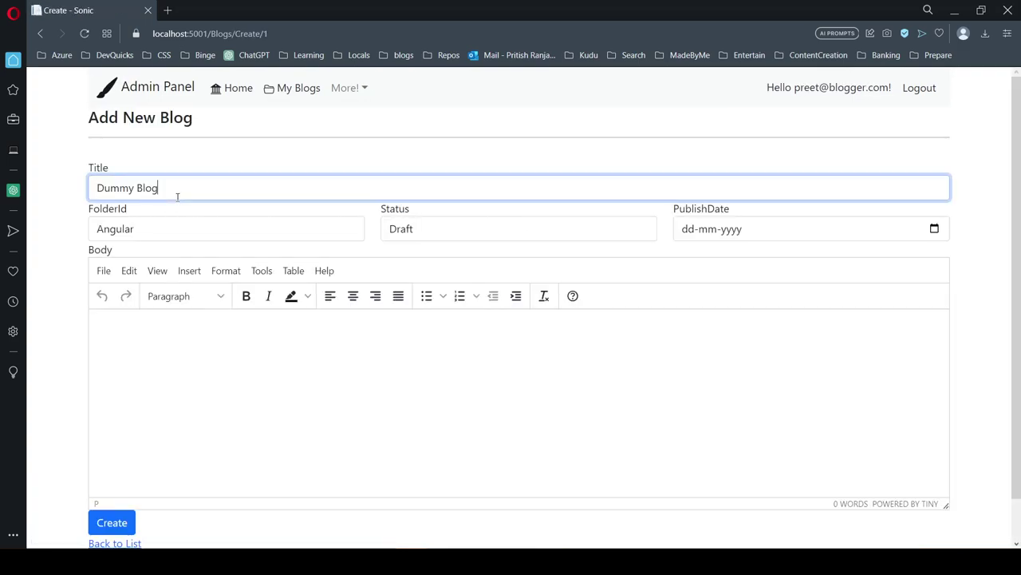
click(271, 233)
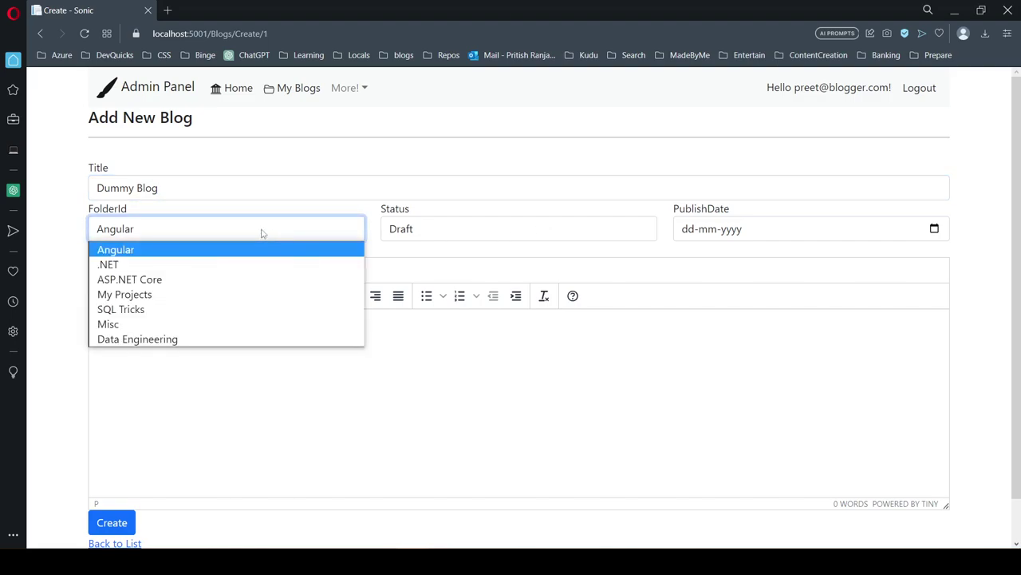
click(68, 193)
Step: Check the admin Folders page in a new tab, then close it
click(347, 88)
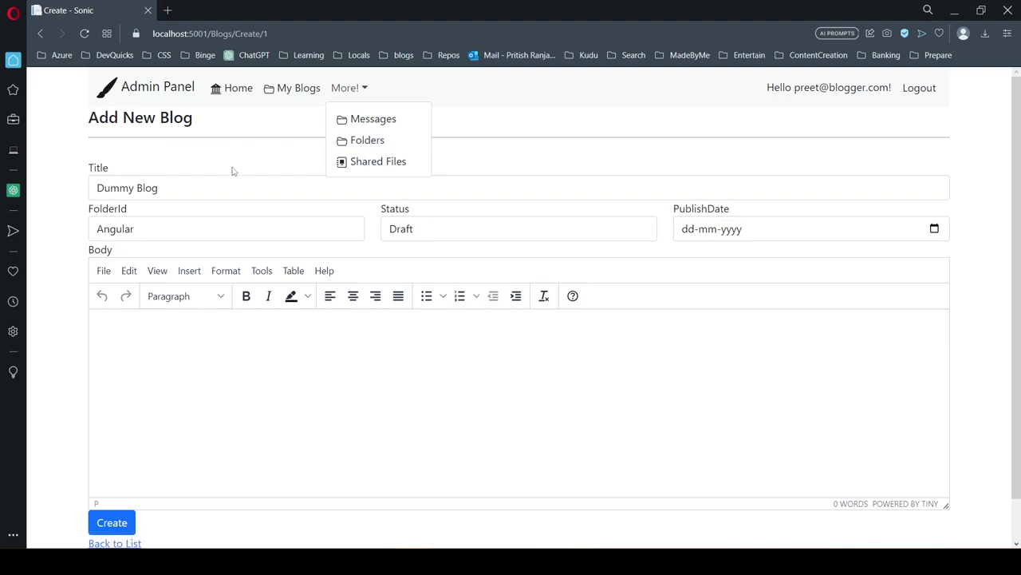
right_click(378, 141)
click(403, 150)
click(214, 9)
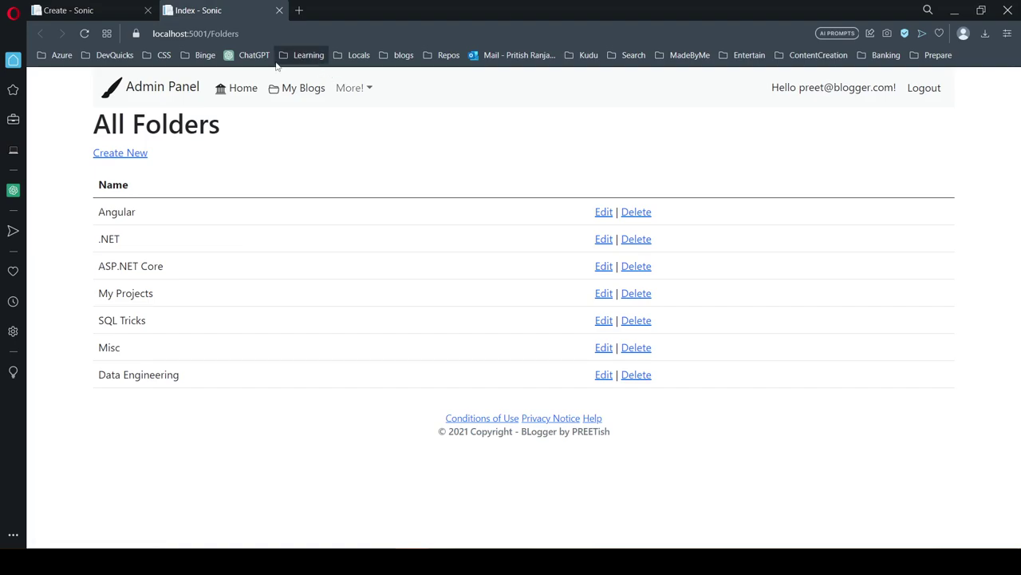
click(279, 11)
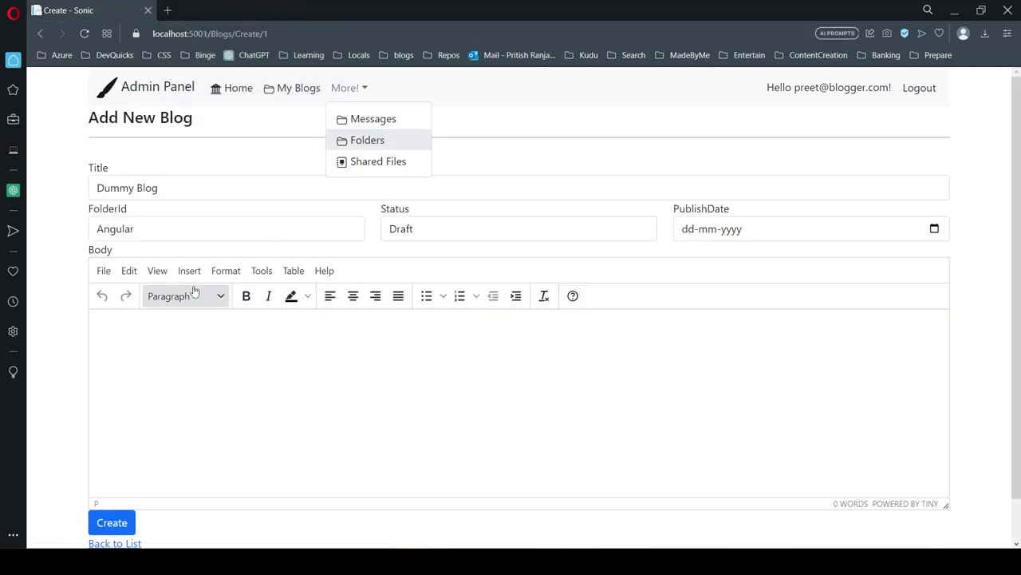
Step: Set the post status to PublishNow and the publish date to 04-06-2023
click(532, 234)
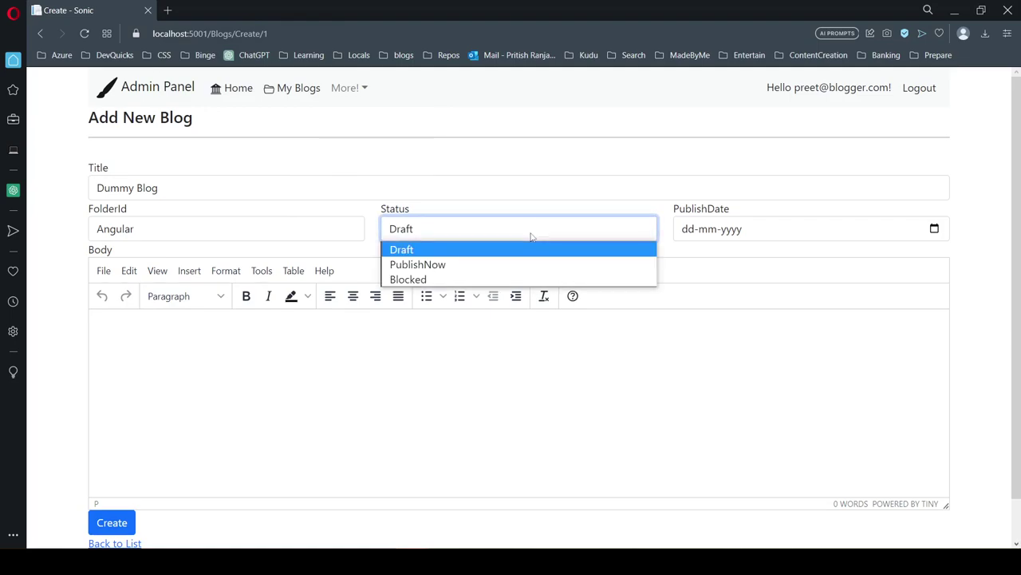
click(469, 272)
click(933, 229)
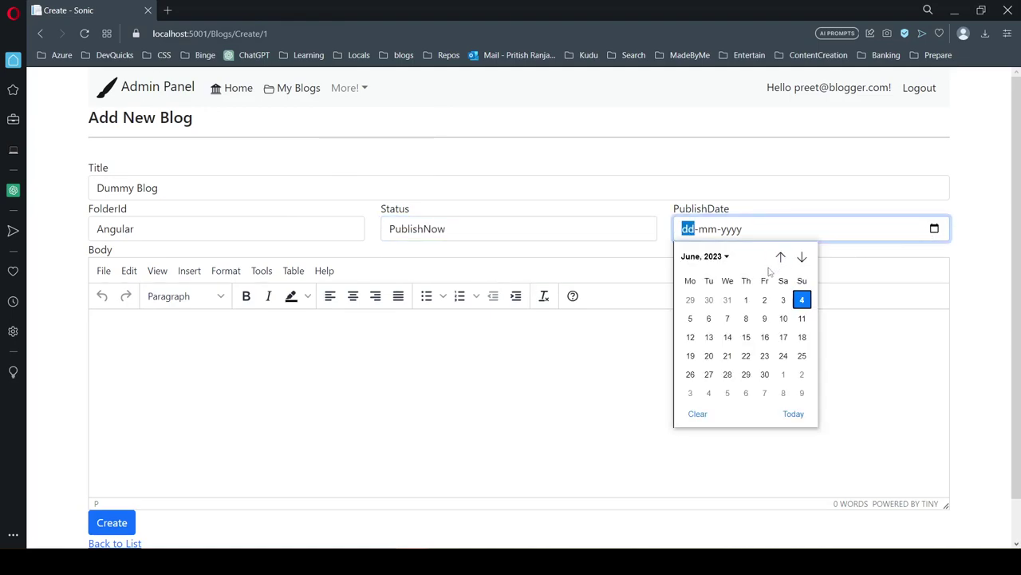
click(803, 300)
Step: Paste 'Dummy Blog' into the post body and make it bold
scroll(571, 356, down, 1)
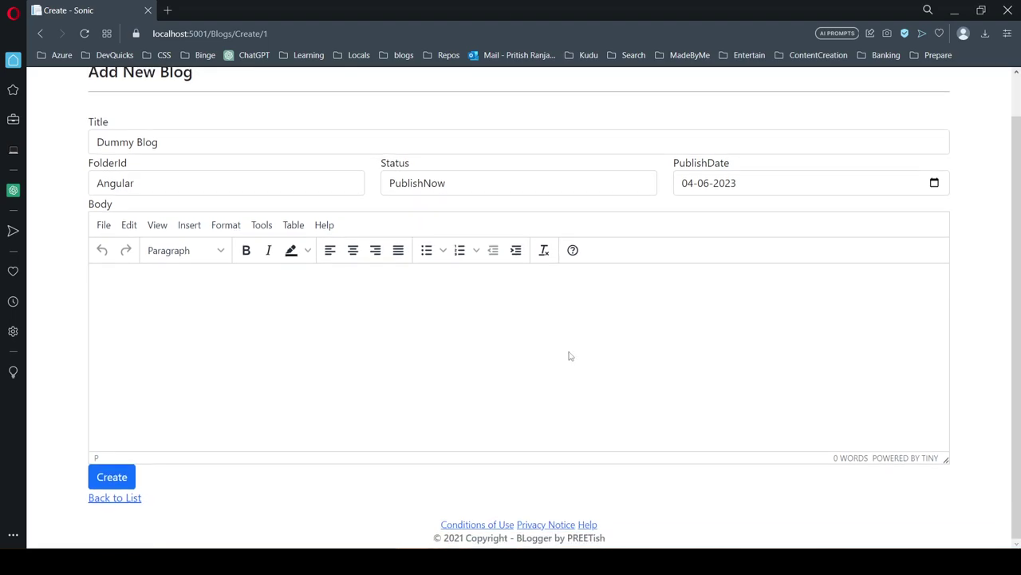
click(396, 329)
text(Dummy Blog)
key(ctrl+a)
click(246, 250)
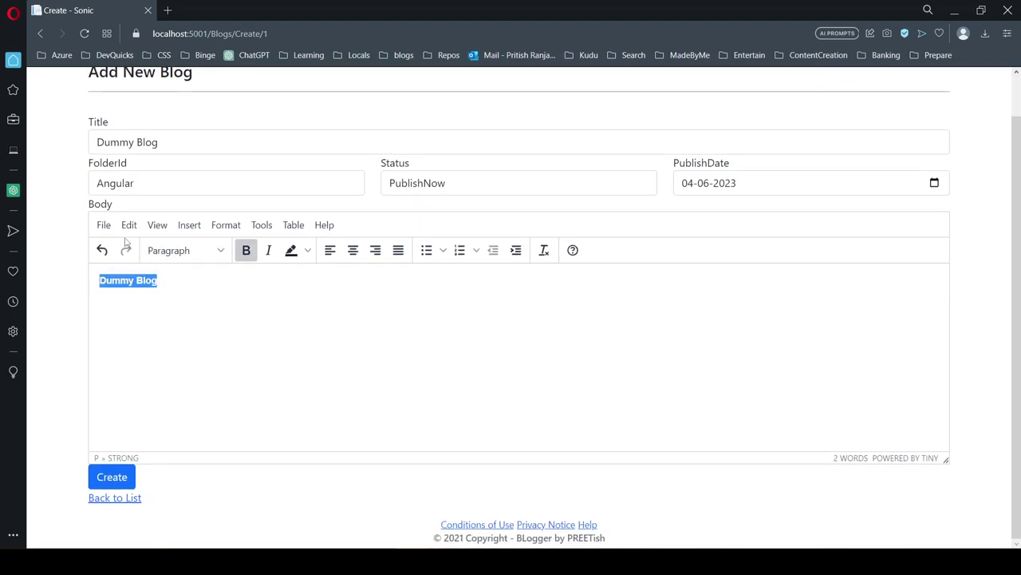
click(104, 225)
click(255, 291)
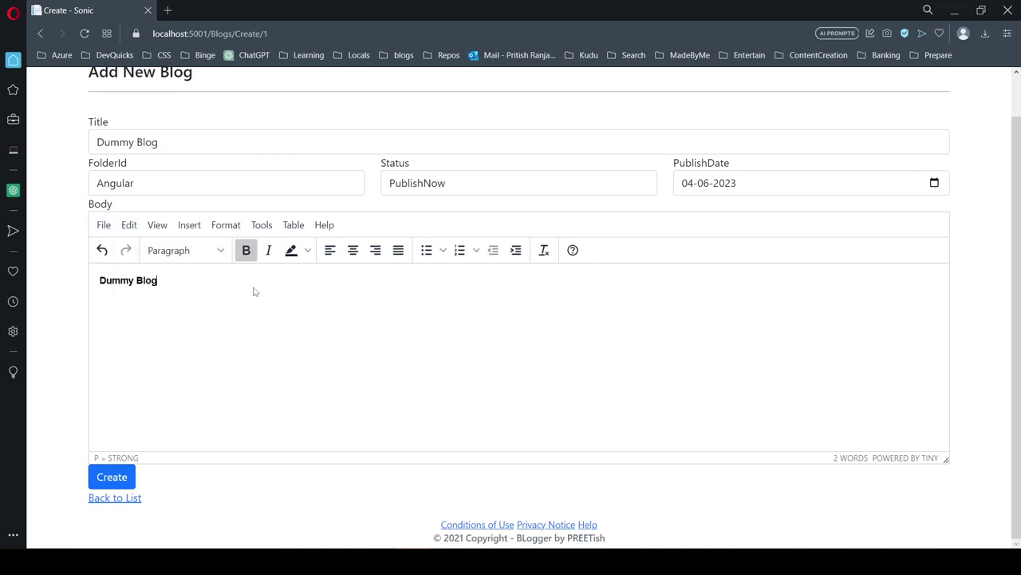
Step: Format the body as Heading 1 and submit, which fails with 'Slug Already Exists!!'
click(186, 249)
click(205, 296)
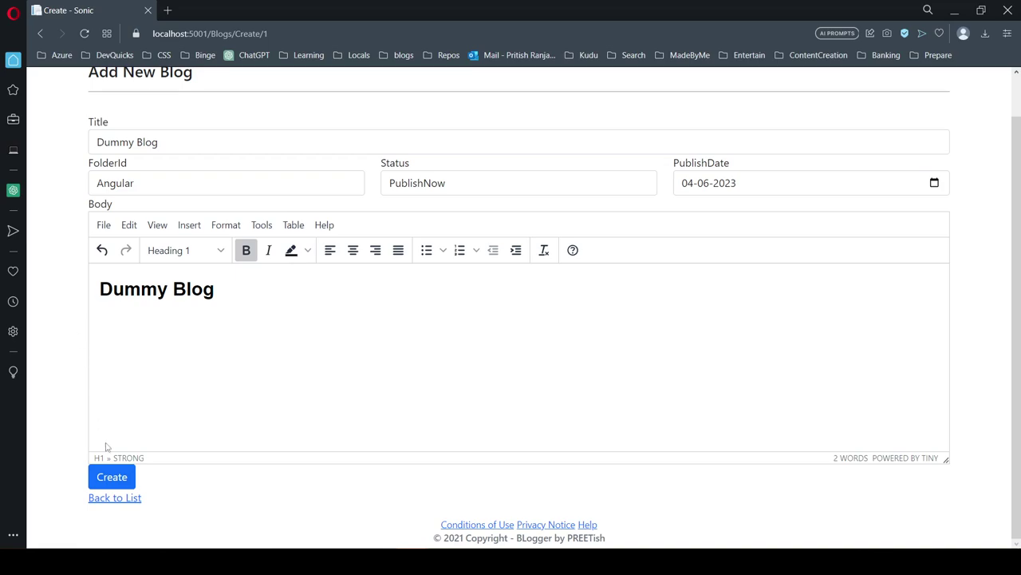
click(113, 475)
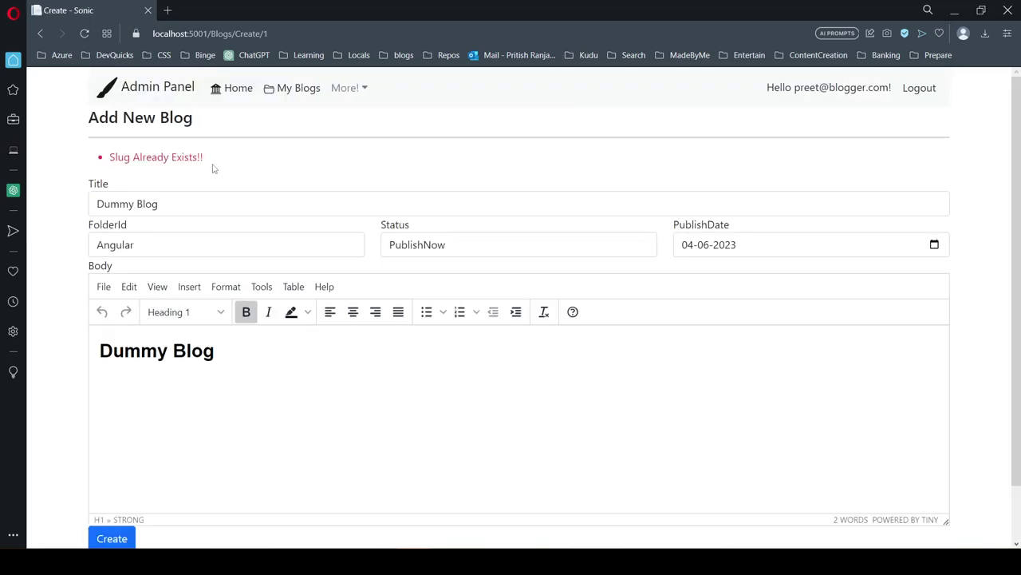
Step: Change the post title to 'Dummy Blog2' and create the post
click(187, 205)
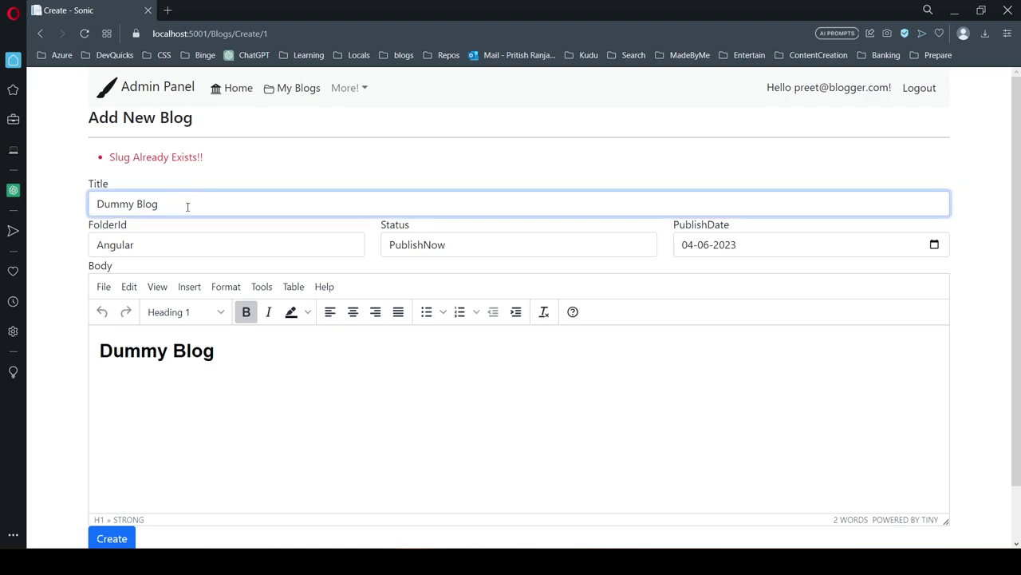
text(2)
click(69, 283)
scroll(110, 449, down, 2)
click(118, 479)
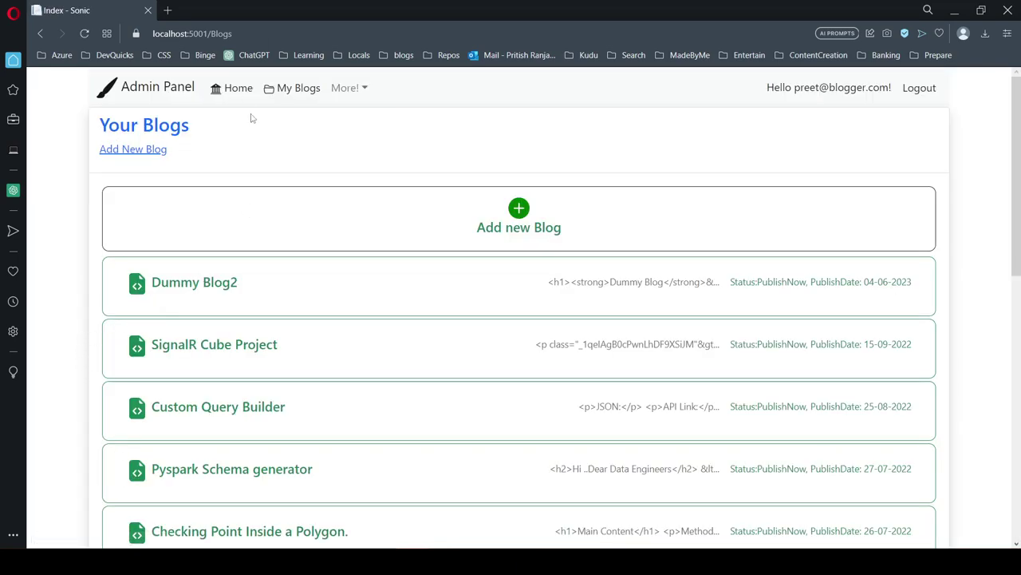
Step: View the Dummy Blog2 post, then open the SignalR Cube Project post's Reddit link options
click(240, 89)
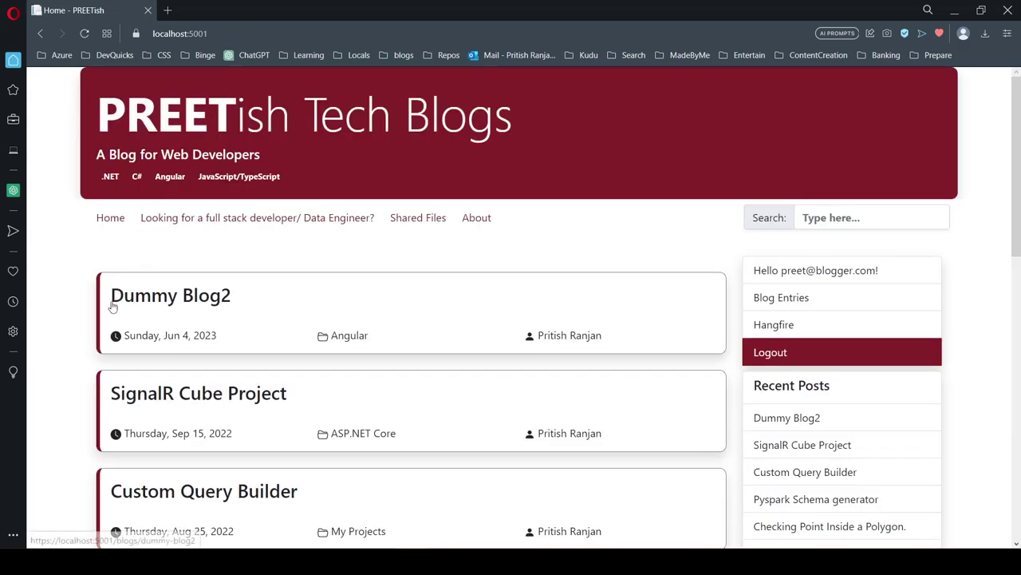
click(181, 307)
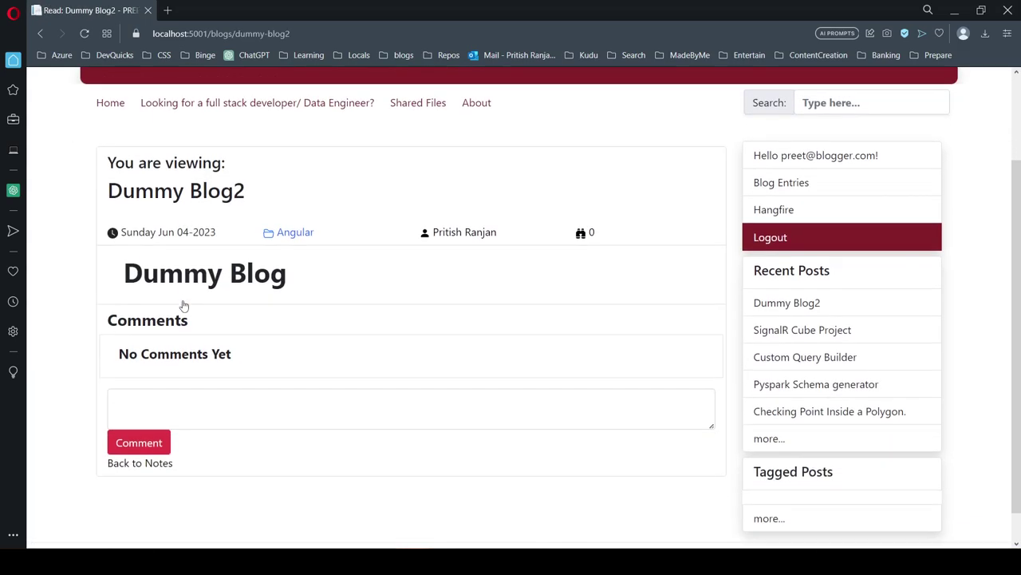
click(110, 217)
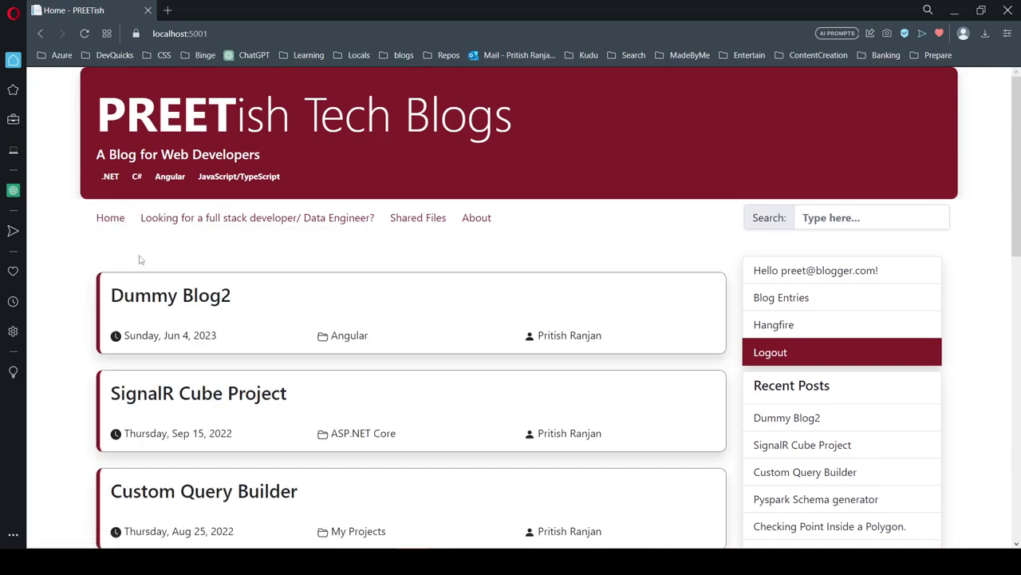
scroll(201, 136, down, 3)
click(201, 135)
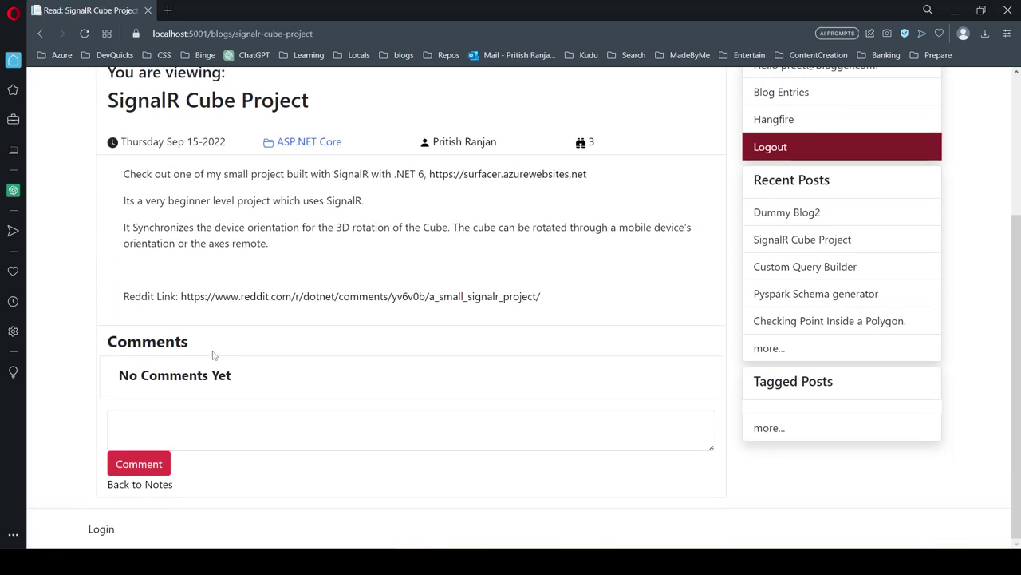
right_click(257, 296)
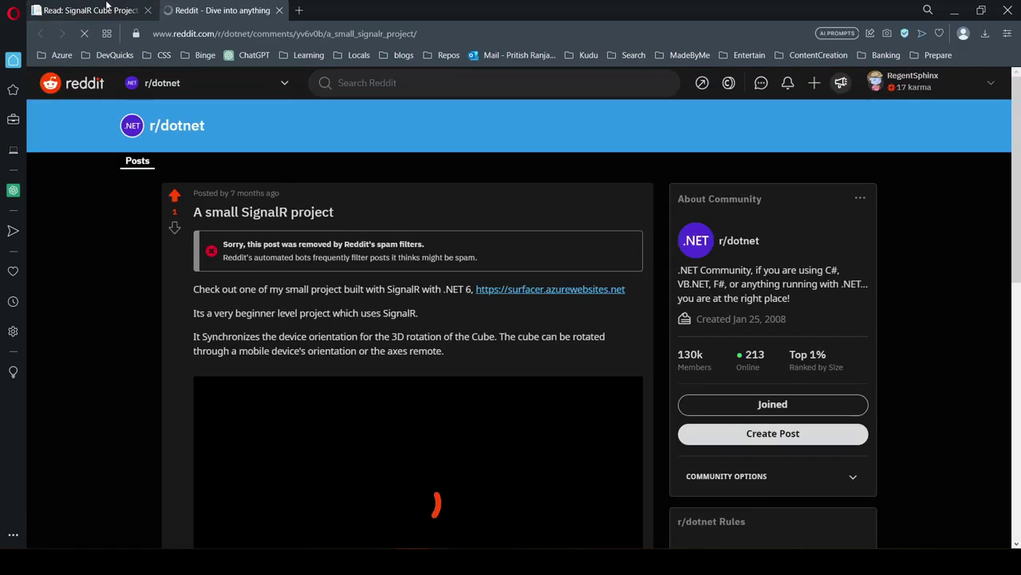
Step: Post a 'hi' comment on the SignalR Cube Project post and reload to confirm it saved
click(96, 10)
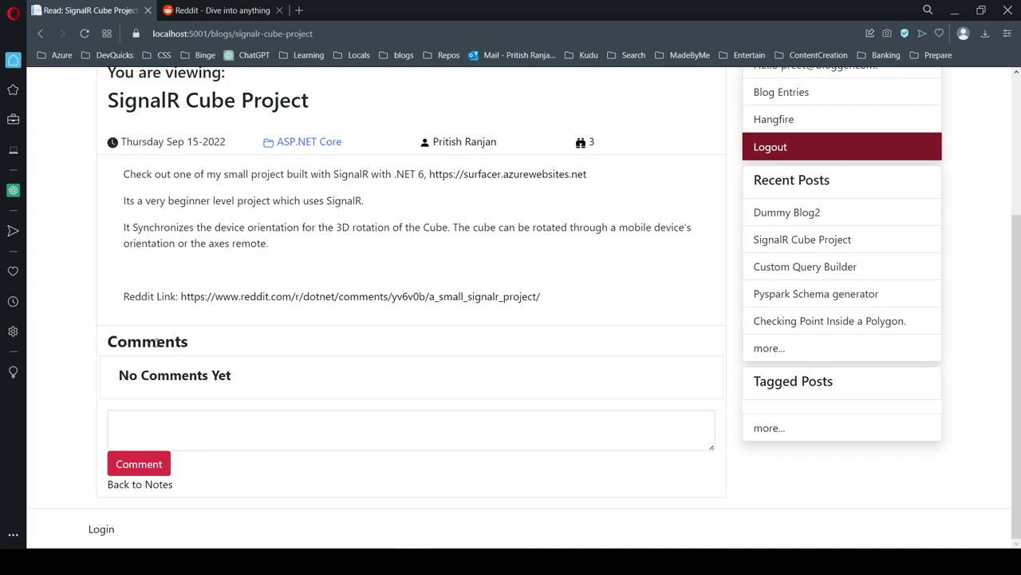
click(224, 435)
text(hi)
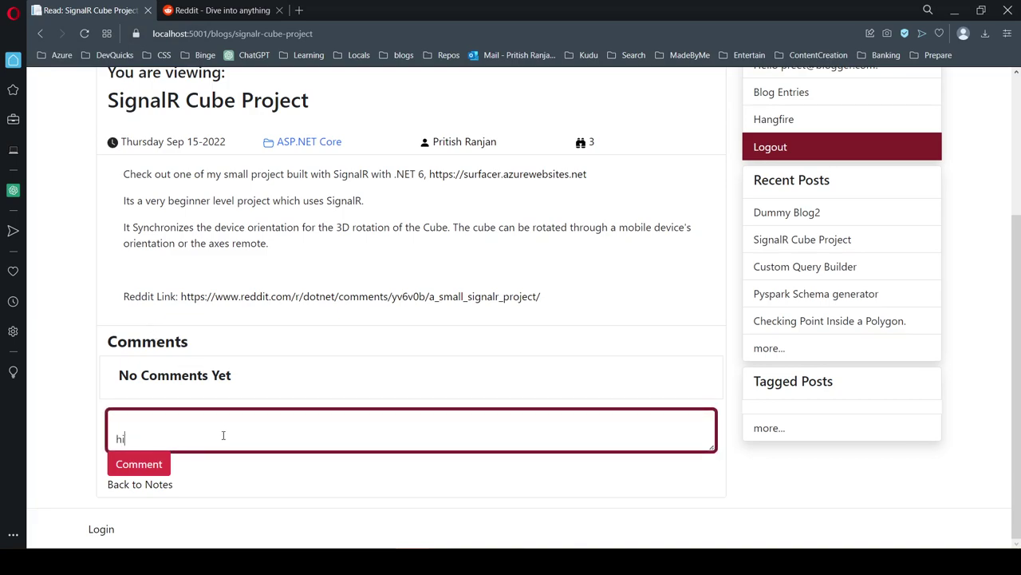
click(166, 467)
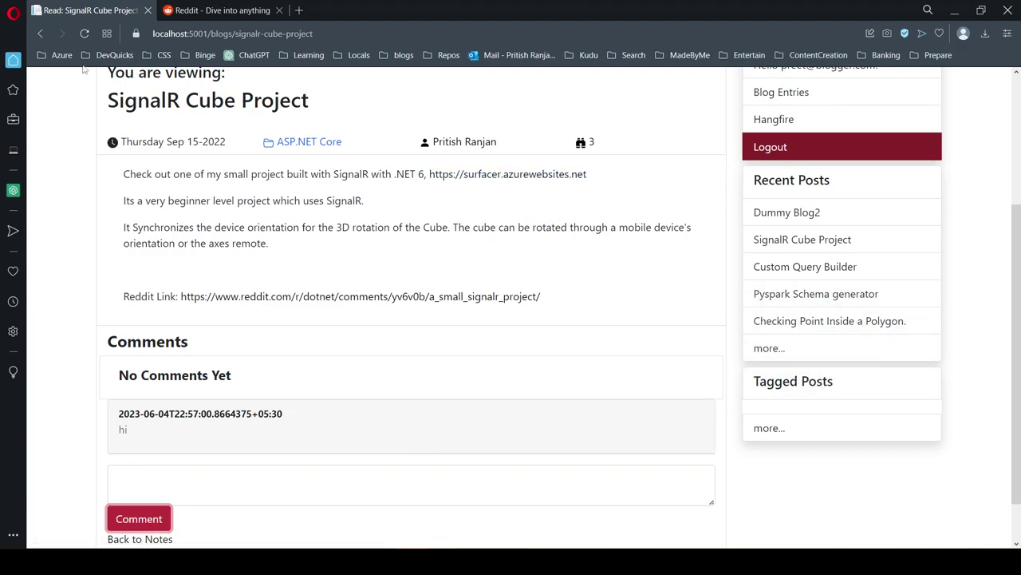
click(83, 36)
scroll(91, 303, up, 3)
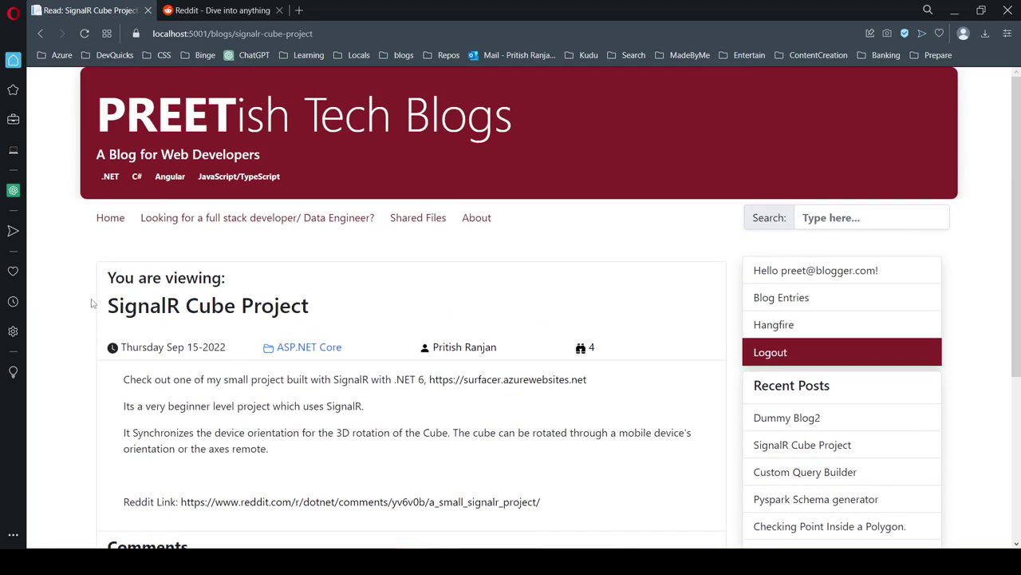
scroll(597, 326, down, 5)
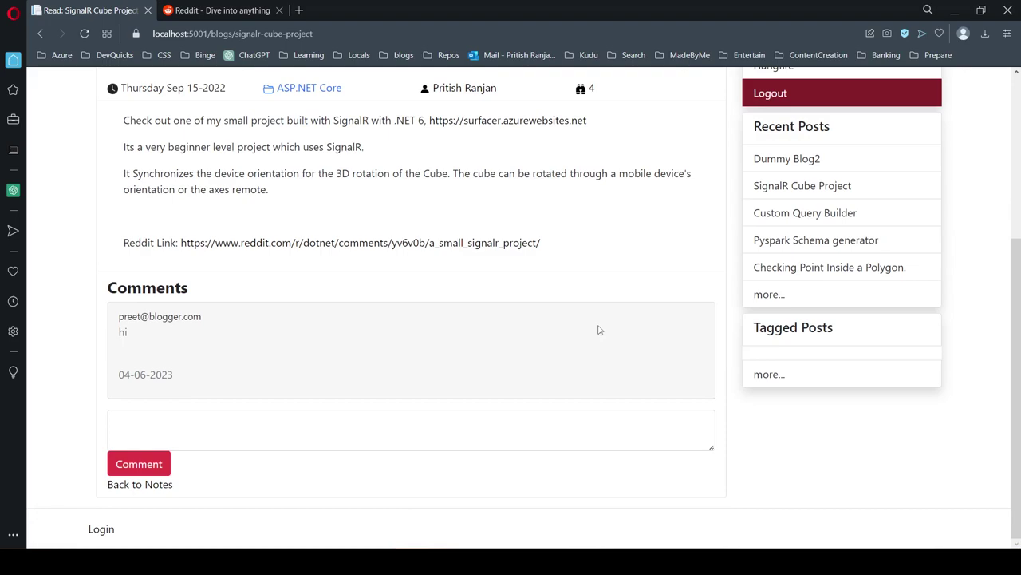
scroll(598, 328, up, 5)
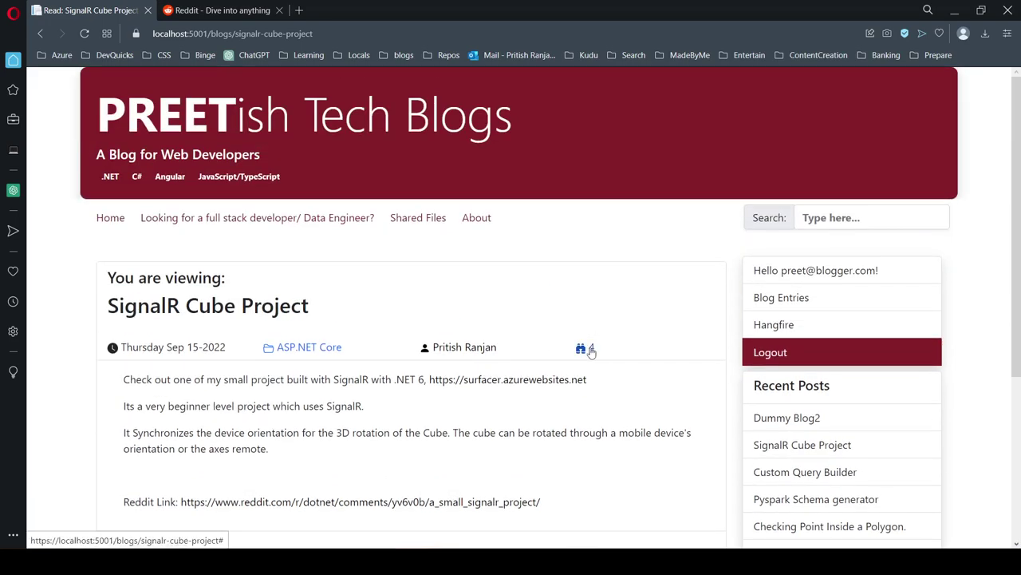
Step: Open and scroll through the Pyspark Schema generator post
click(112, 218)
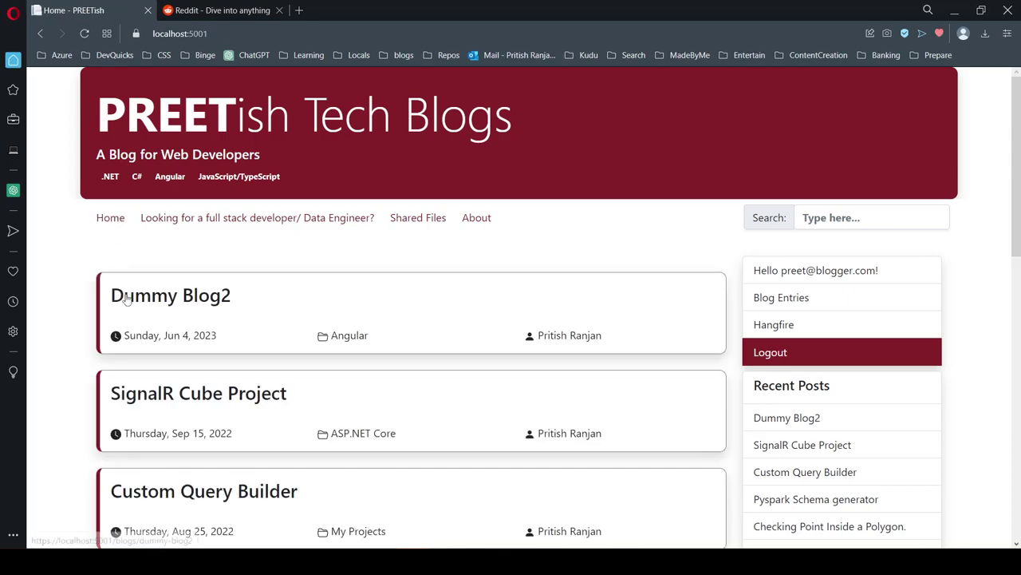
scroll(135, 319, down, 3)
click(195, 323)
scroll(202, 330, down, 3)
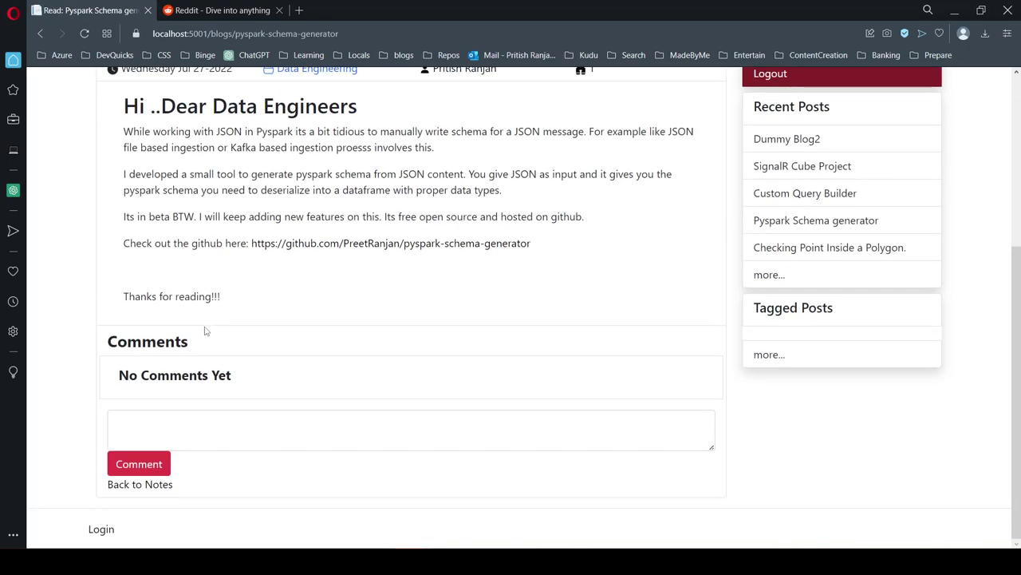
scroll(205, 331, up, 3)
Step: Browse the home post list, then open the About page
click(110, 218)
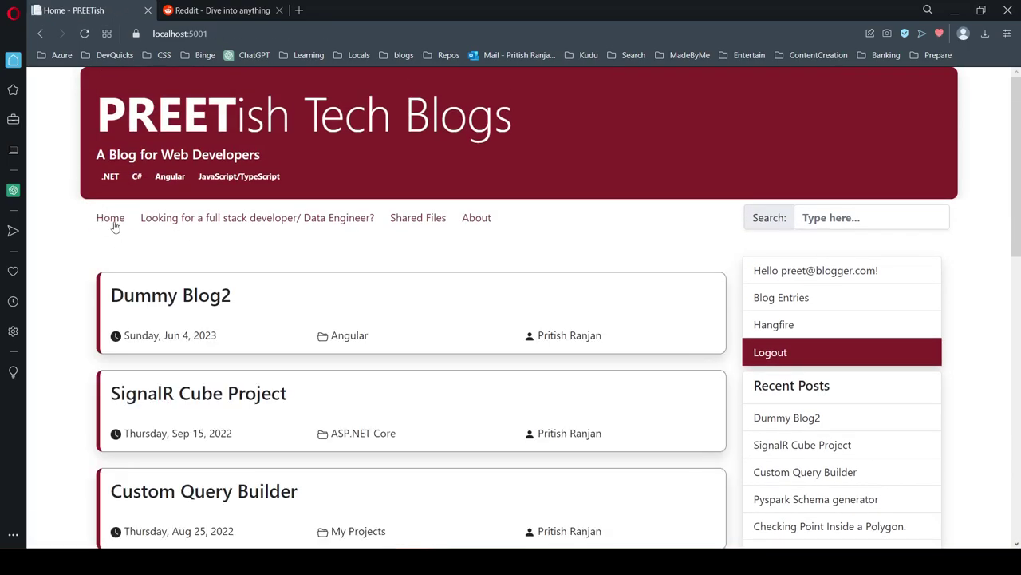
scroll(292, 290, down, 4)
scroll(292, 291, up, 4)
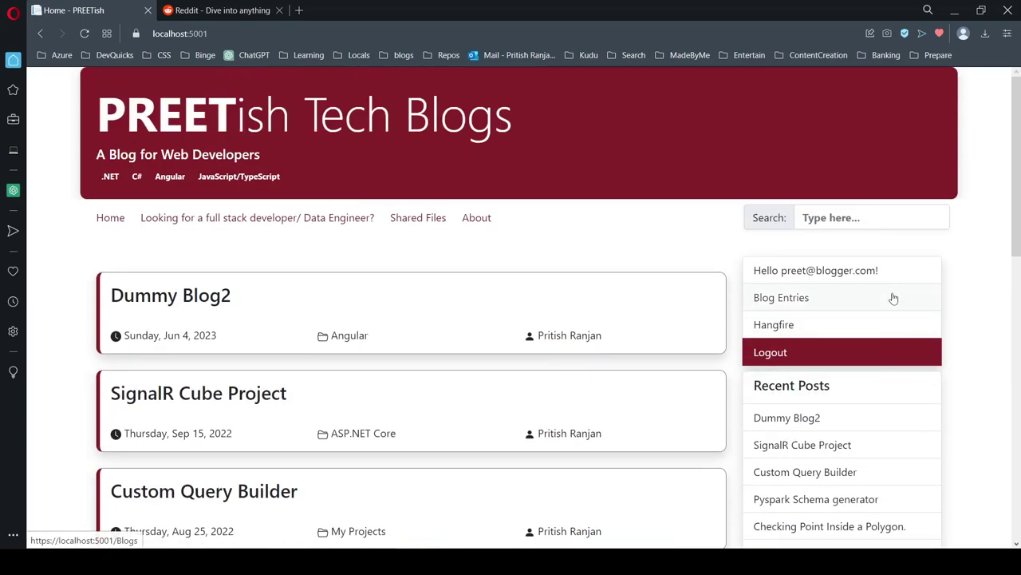
scroll(892, 297, down, 3)
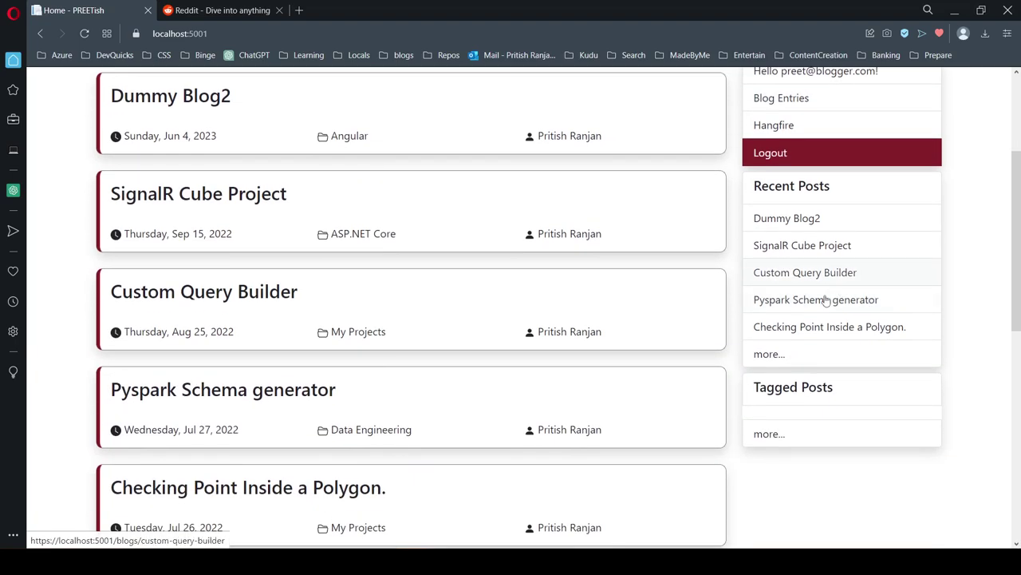
scroll(815, 314, up, 3)
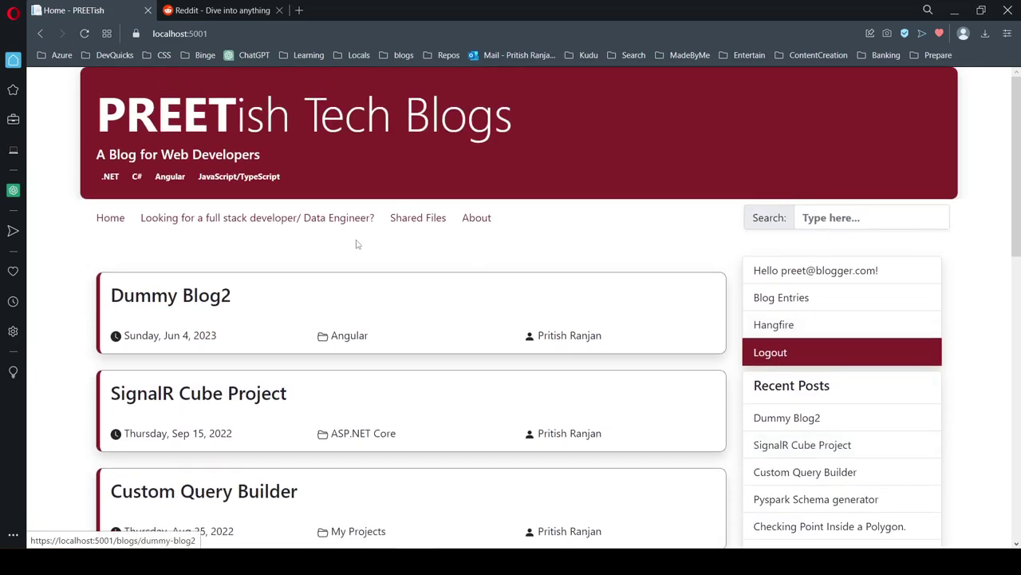
click(229, 226)
Step: Fill the Contact Me form with name Anonymous, a sample e-mail, and comment 'Hi AhsiuxBSISB'
scroll(229, 225, down, 5)
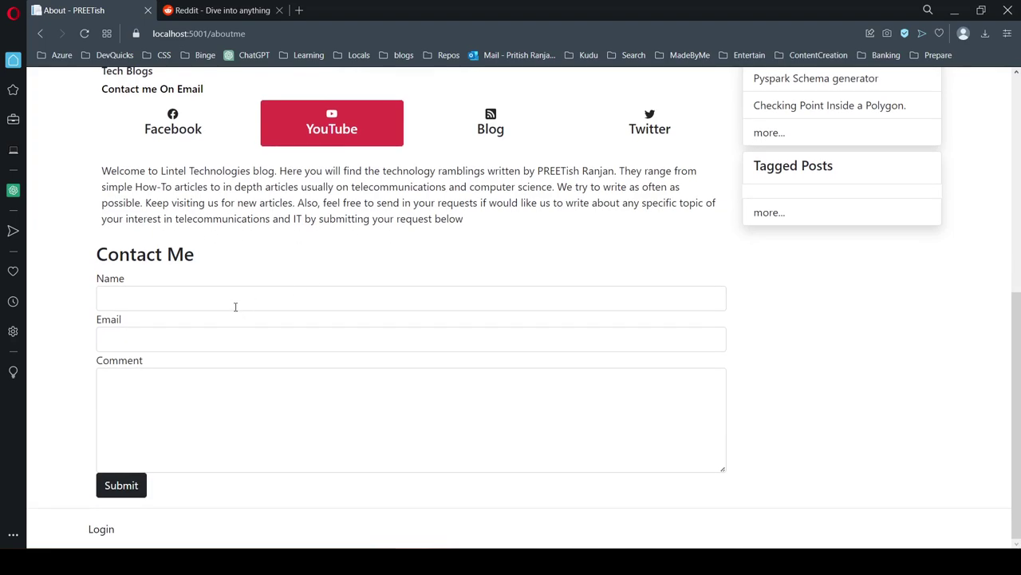
click(235, 302)
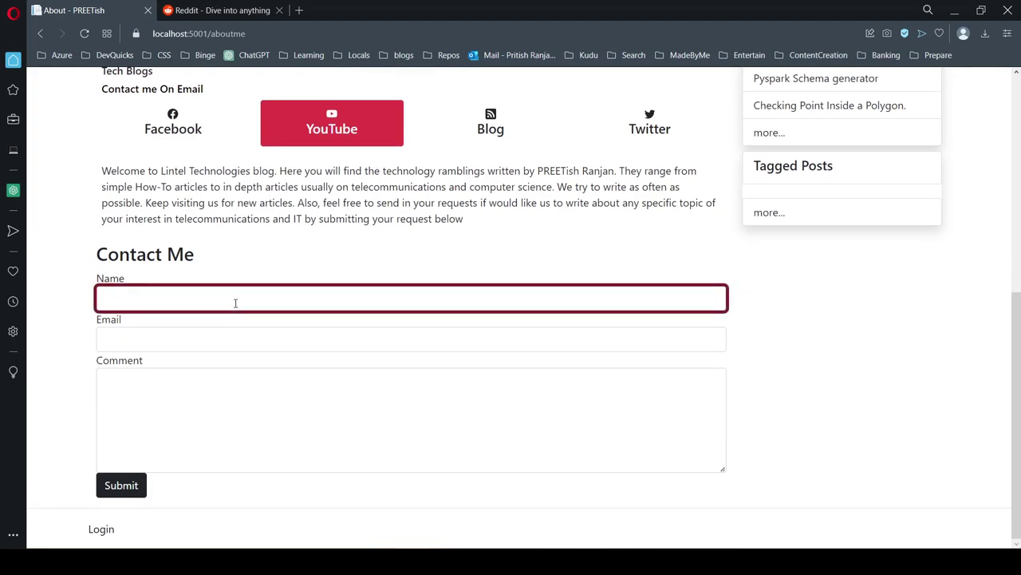
text(Anonymous)
click(213, 343)
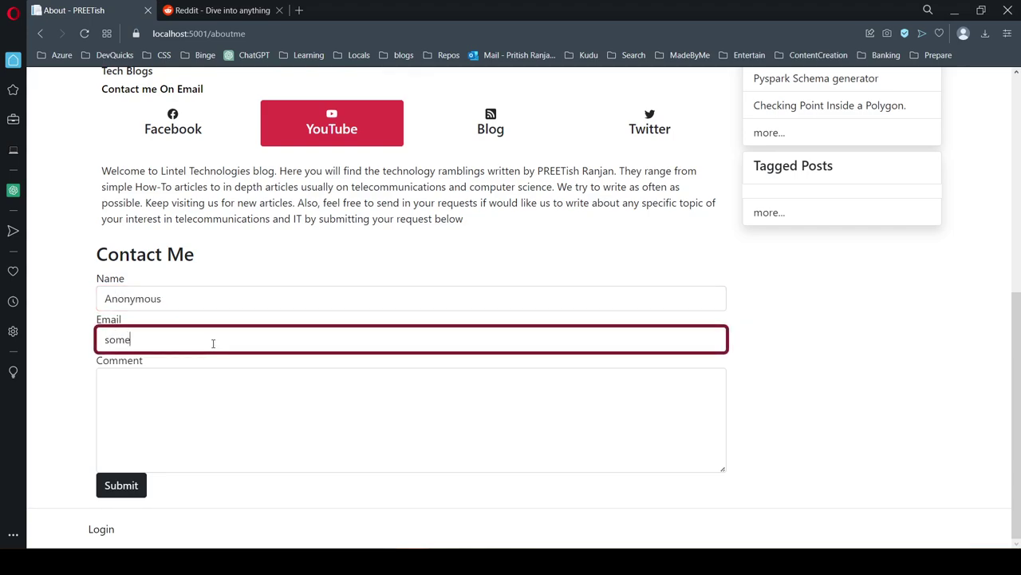
key(Tab)
text(Hi A)
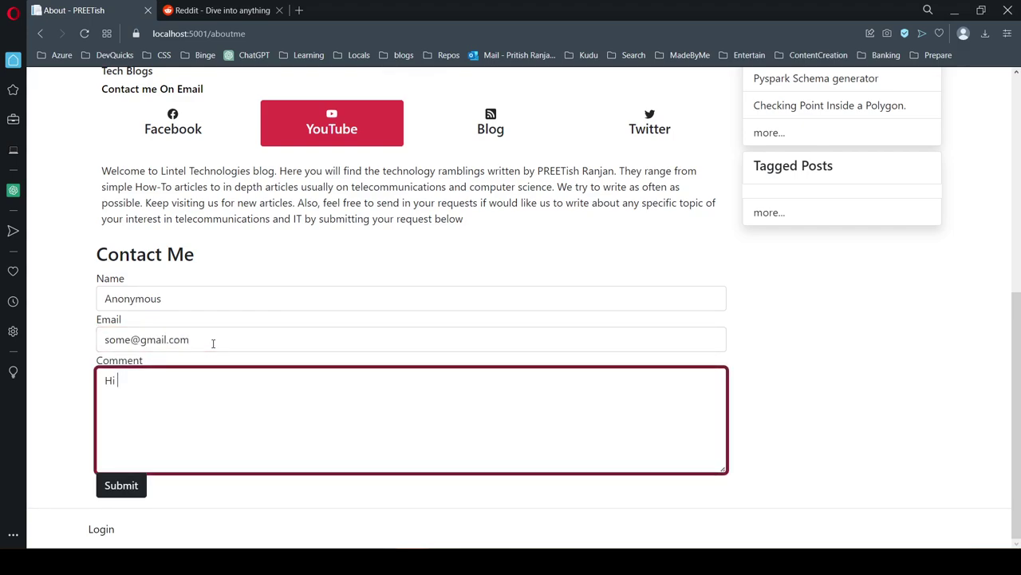
text(hsiuxBSISB)
Step: Submit the contact message and go to the admin Shared Files page
click(69, 408)
key(Tab)
key(Return)
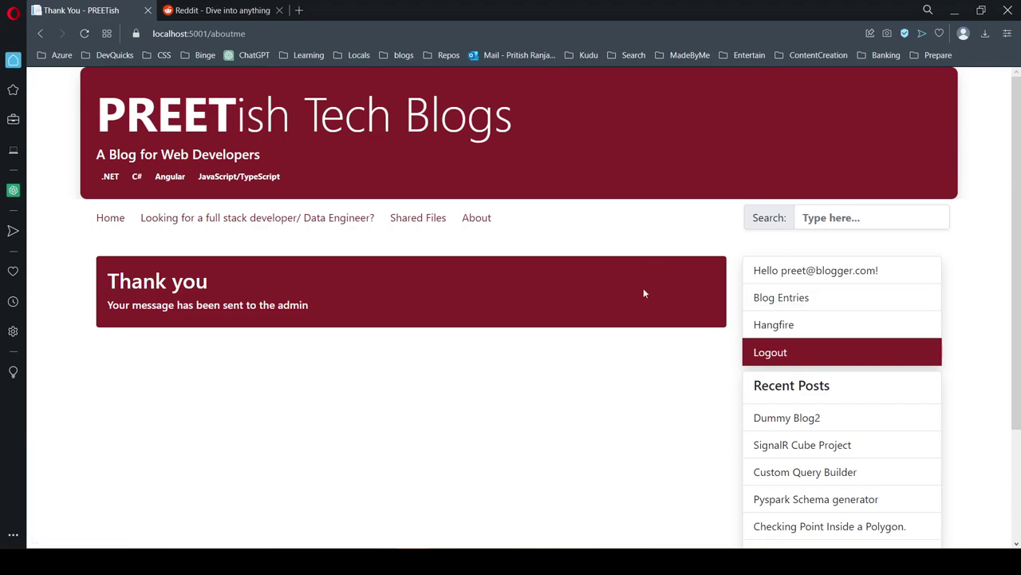
click(423, 230)
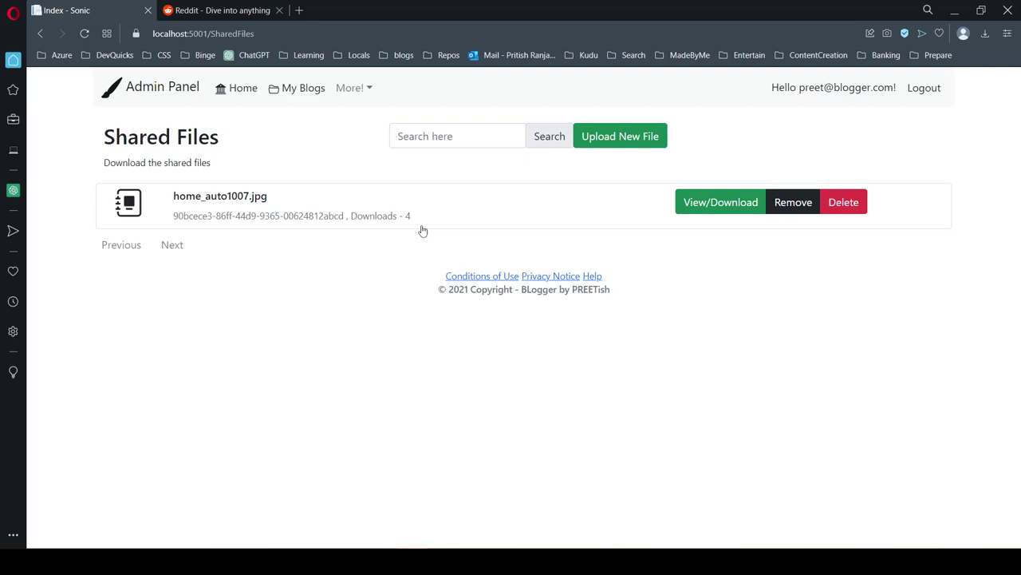
Step: Upload order_gift_1.png from the Downloaded folder as a new shared file
click(576, 147)
click(217, 182)
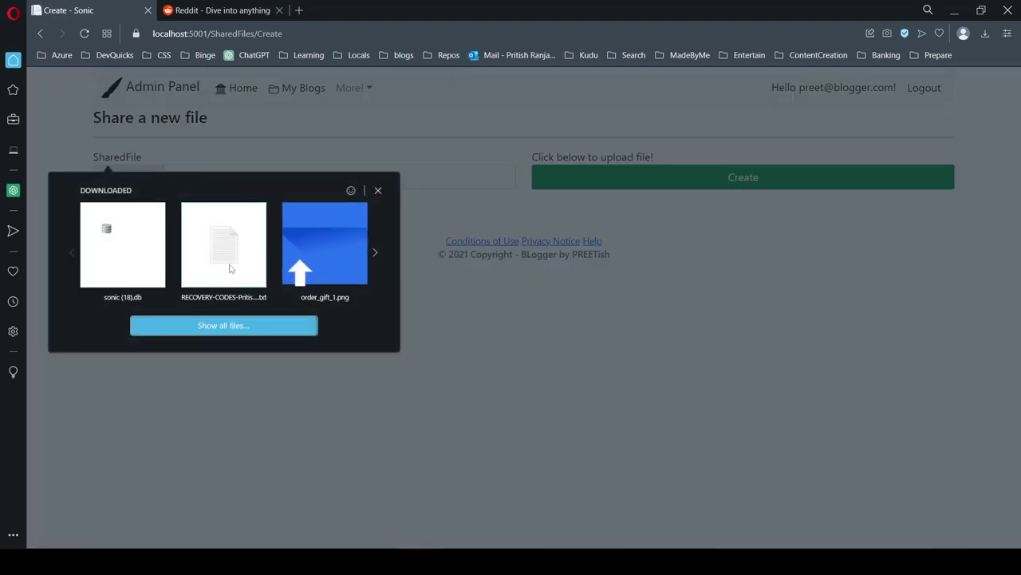
click(295, 258)
click(676, 186)
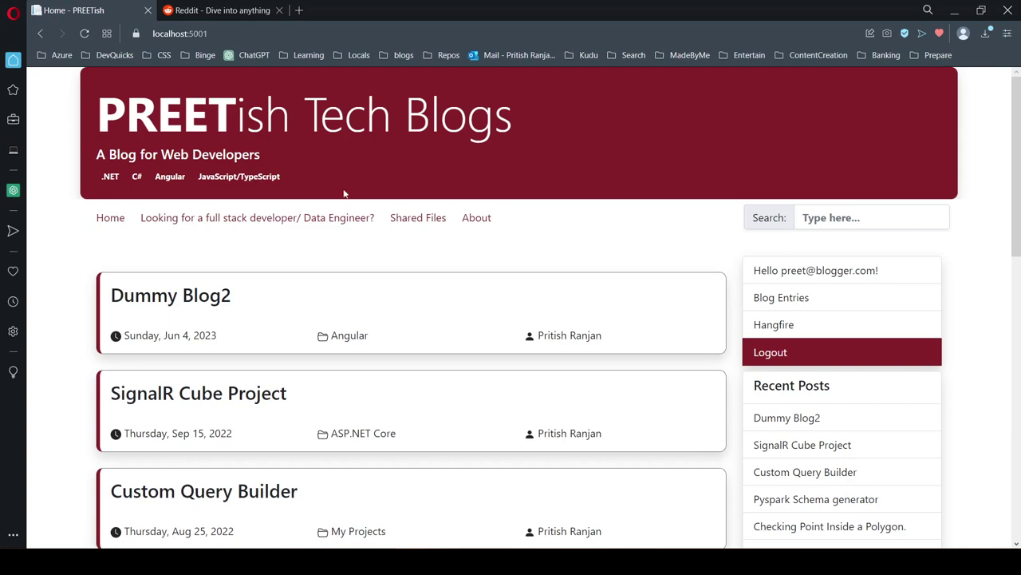
Step: From the public /SharedFiles page in a private window, download order_gift_11517.png and view it
click(418, 219)
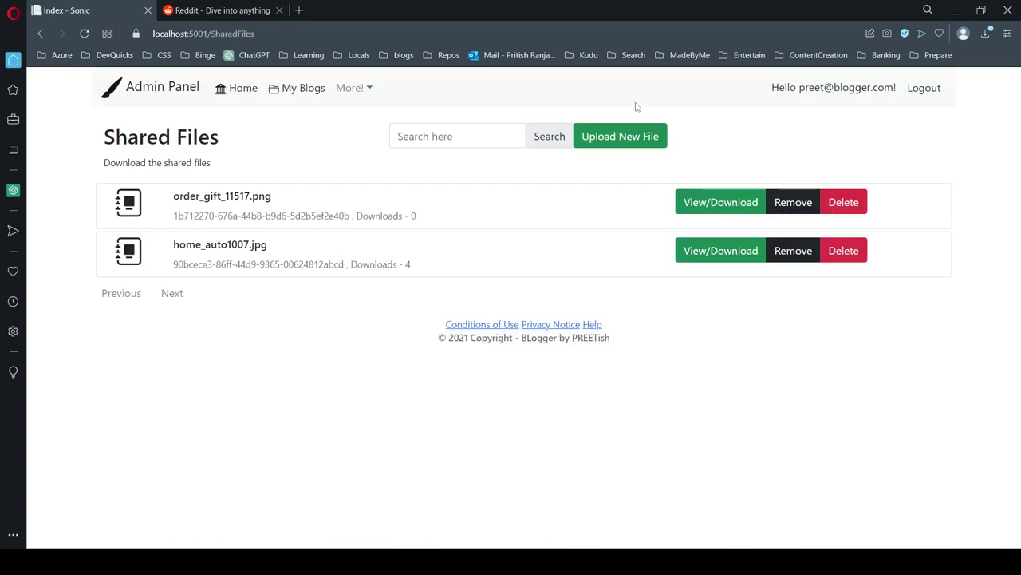
click(281, 31)
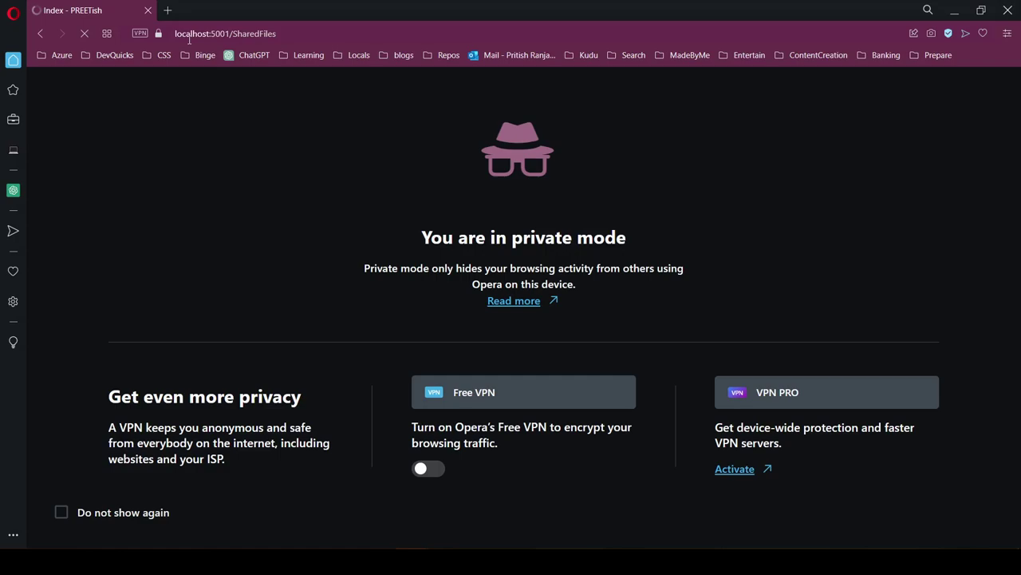
scroll(397, 296, down, 2)
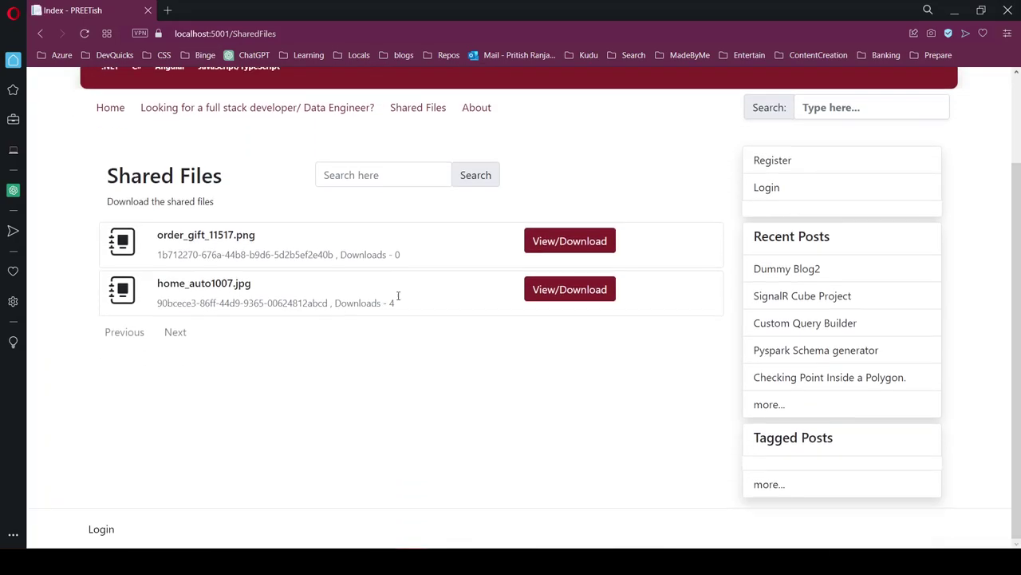
click(564, 250)
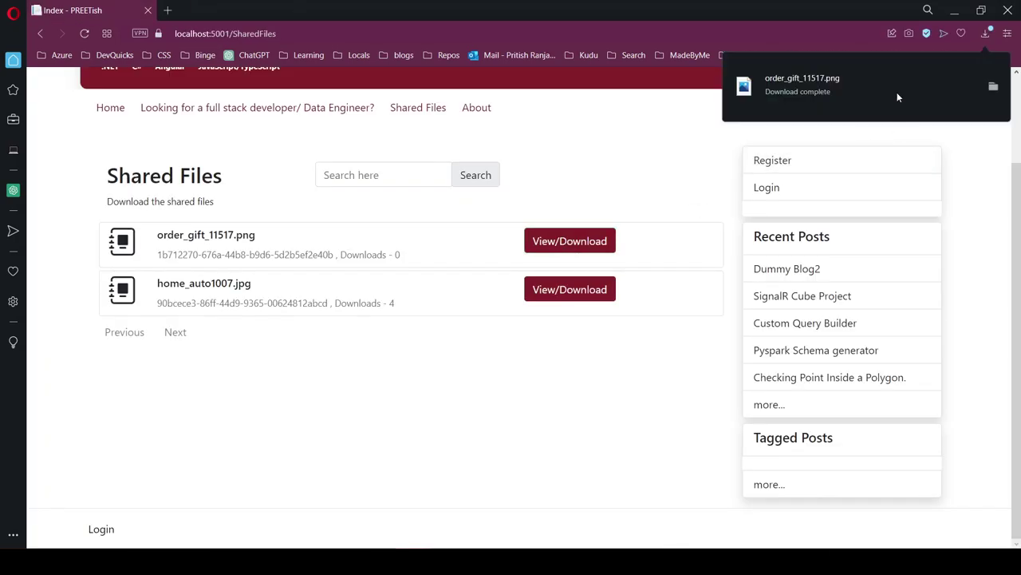
click(897, 92)
click(1005, 10)
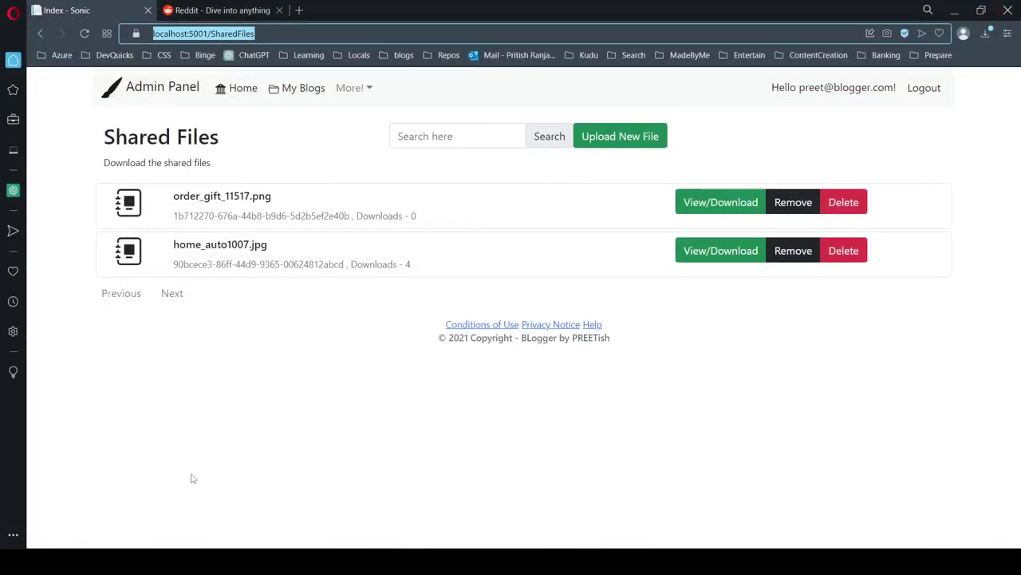
Step: Open Messages from the More! admin menu and scroll to the Anonymous message
click(352, 88)
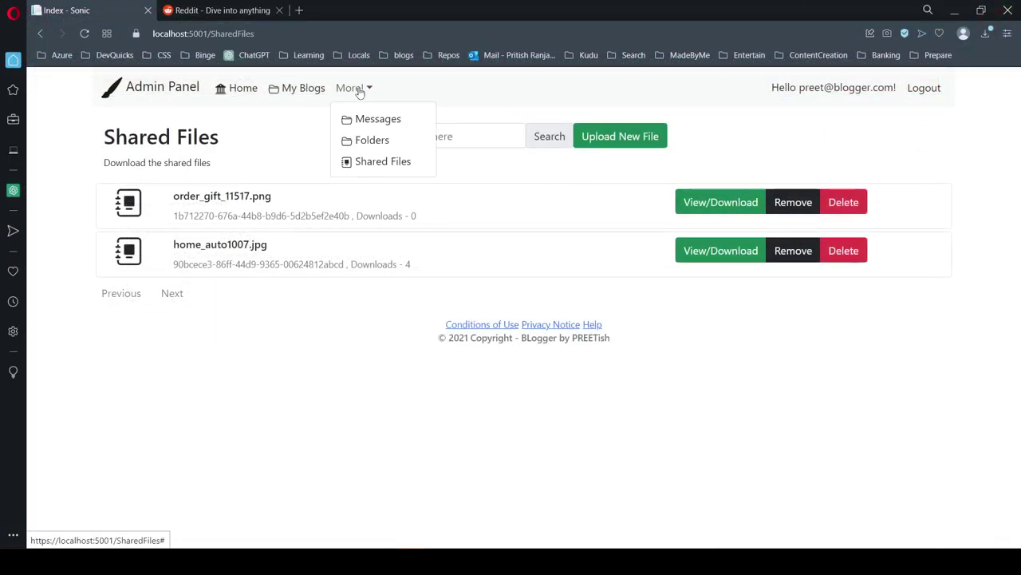
click(378, 120)
scroll(382, 419, down, 2)
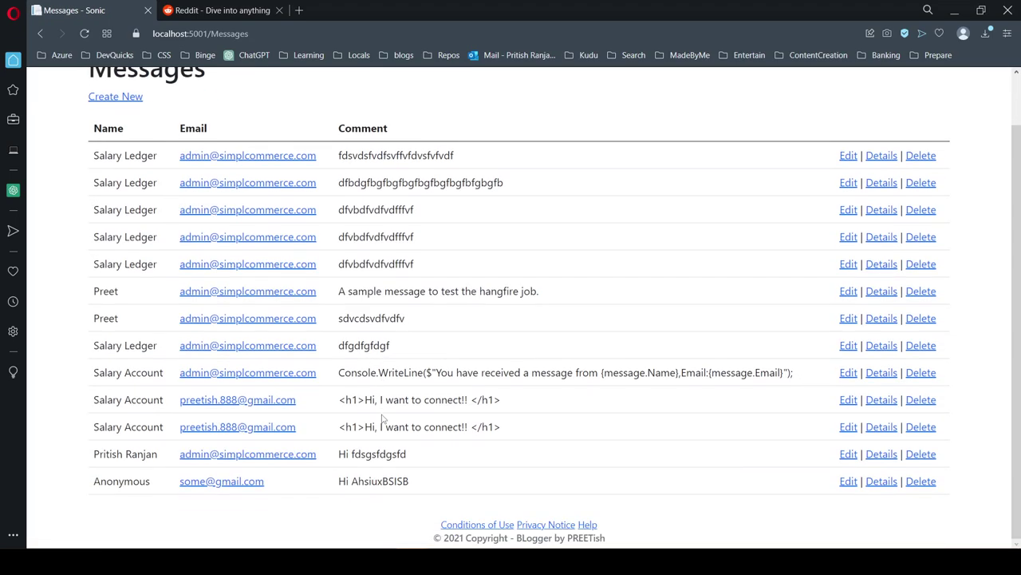
scroll(390, 427, up, 2)
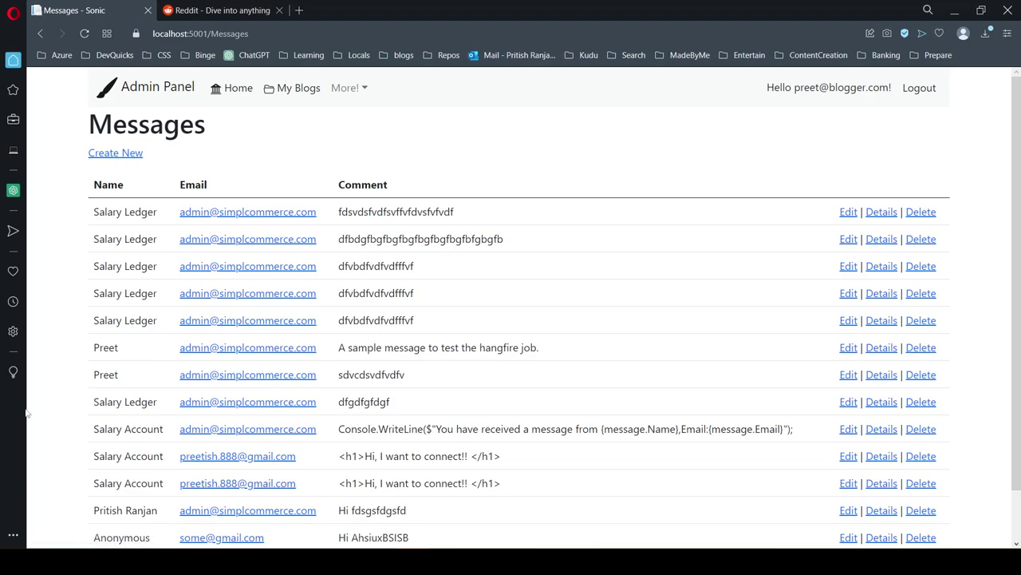
scroll(476, 418, down, 2)
scroll(477, 418, up, 2)
Step: Return to the Home page and scroll through the posts, led by Dummy Blog2
click(238, 89)
scroll(73, 304, down, 3)
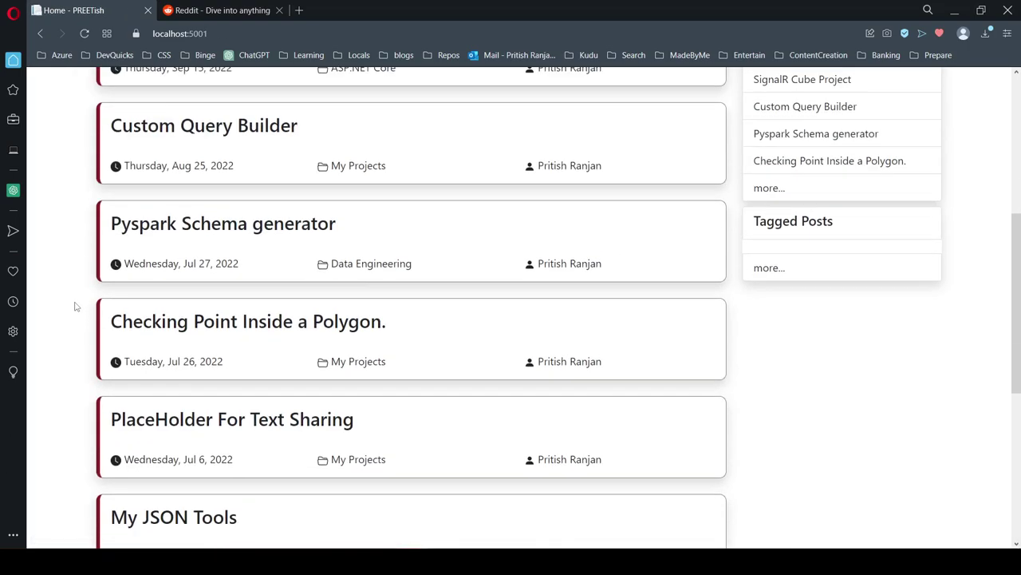
scroll(72, 307, up, 4)
scroll(71, 308, down, 7)
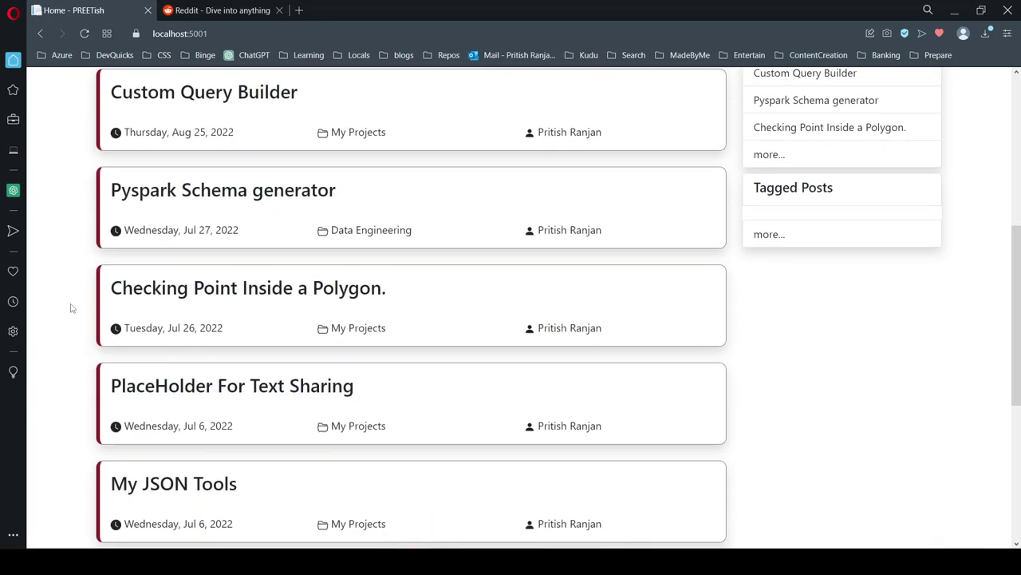
scroll(69, 305, up, 8)
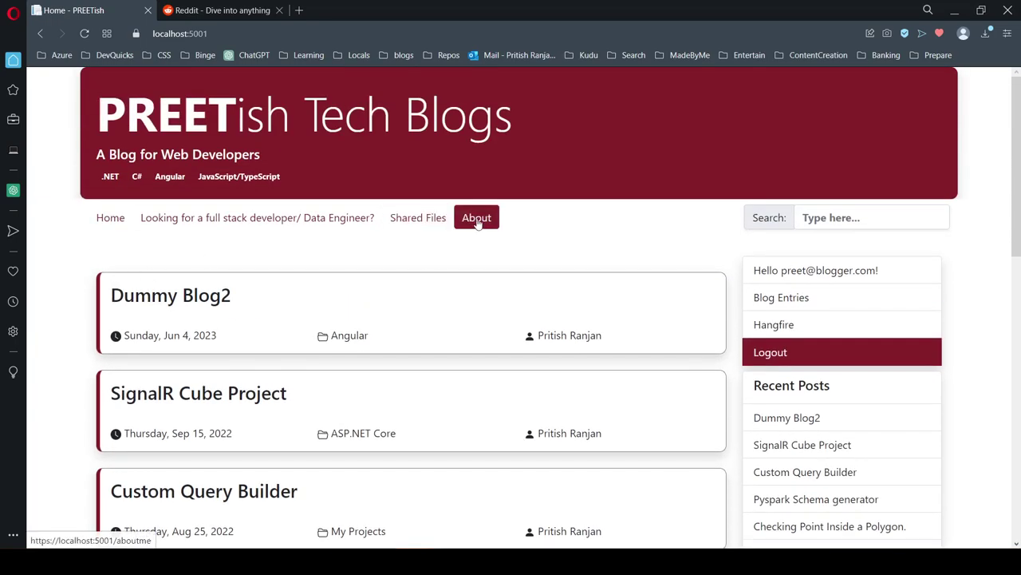
Step: Visit the About page's contact form, then go back to the Home post list
click(477, 217)
scroll(410, 285, down, 5)
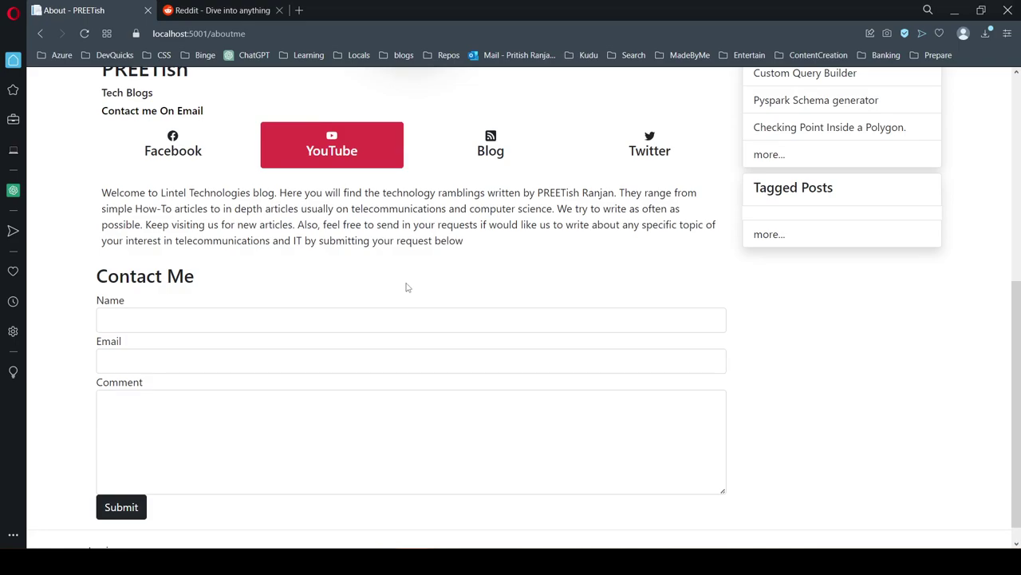
scroll(406, 287, up, 5)
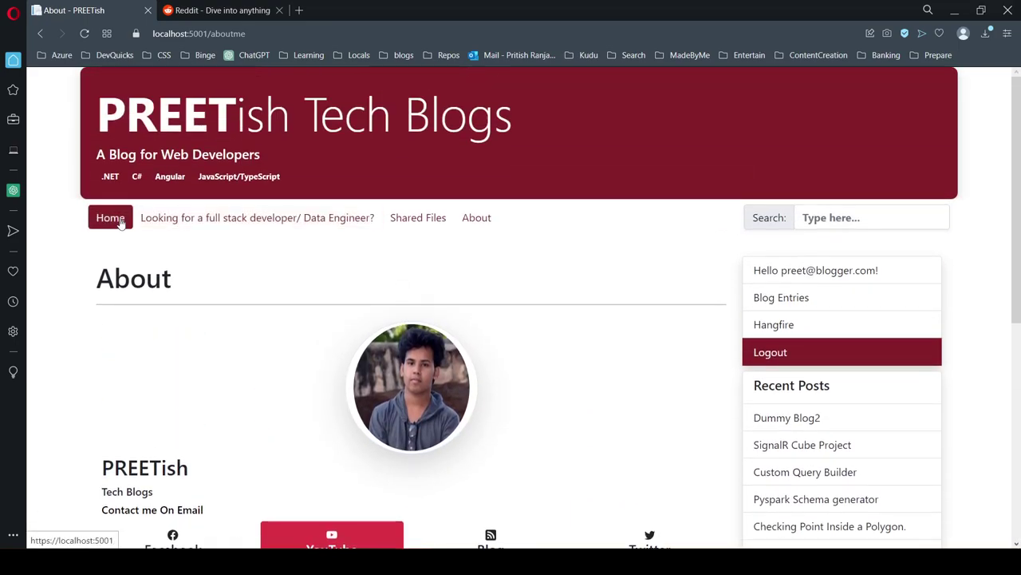
click(120, 223)
scroll(164, 295, down, 5)
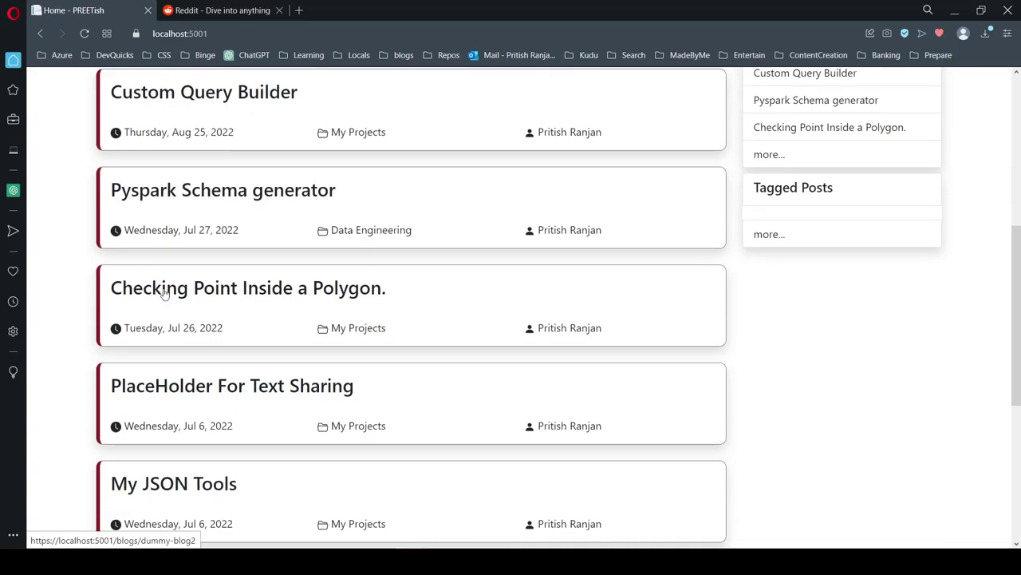
scroll(164, 295, up, 5)
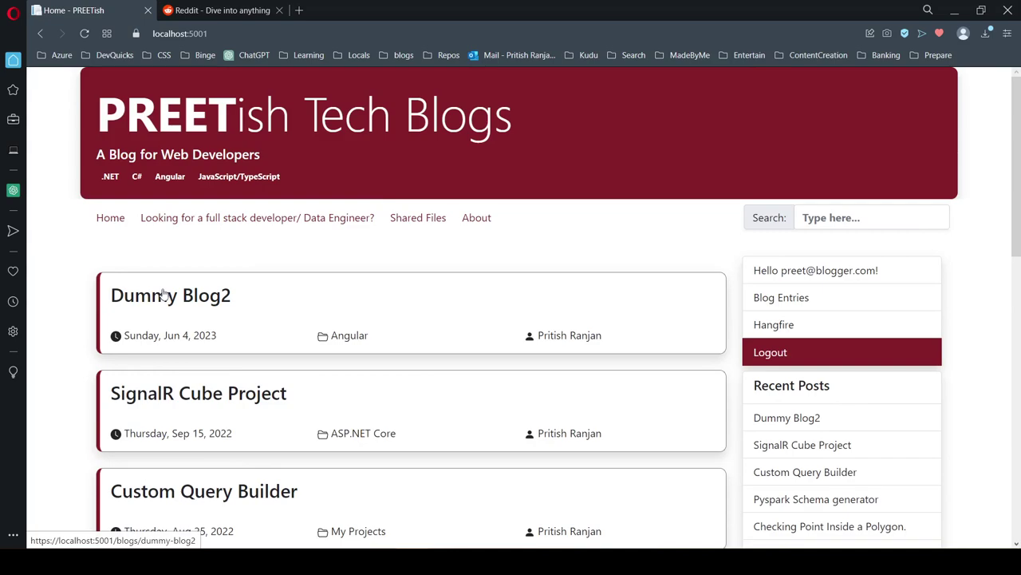